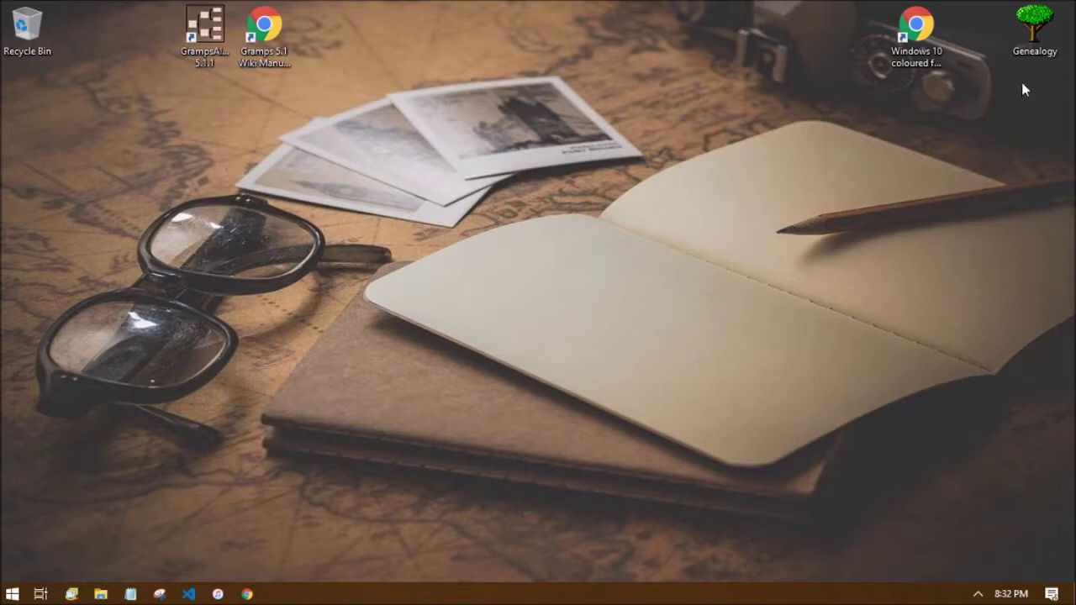
# Add a new desktop folder via New > Folder and name it 'custom folder'
pyautogui.rightClick(529, 176)
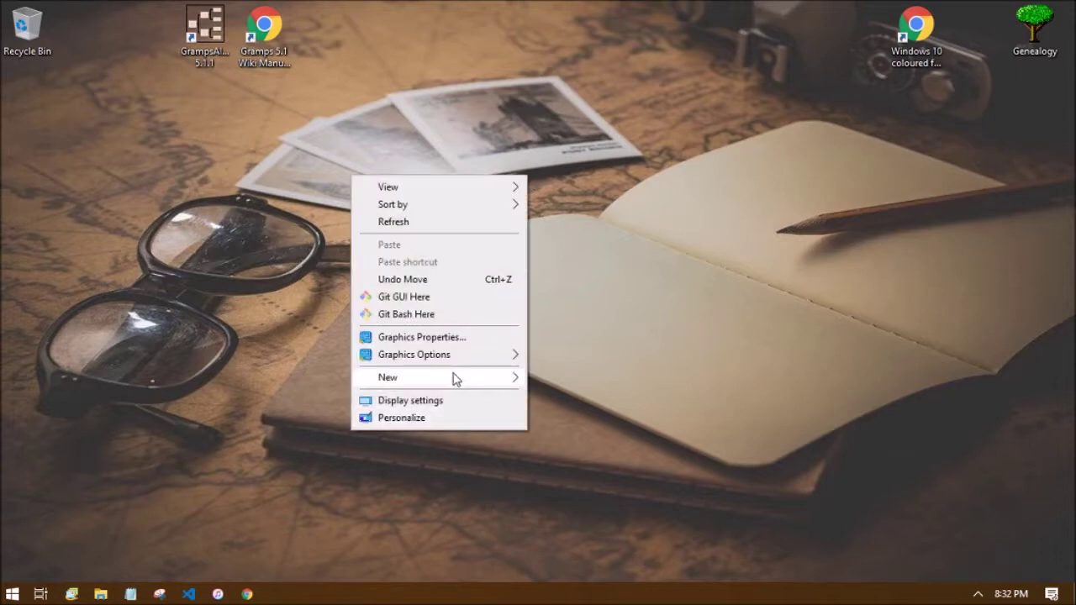
pyautogui.click(530, 379)
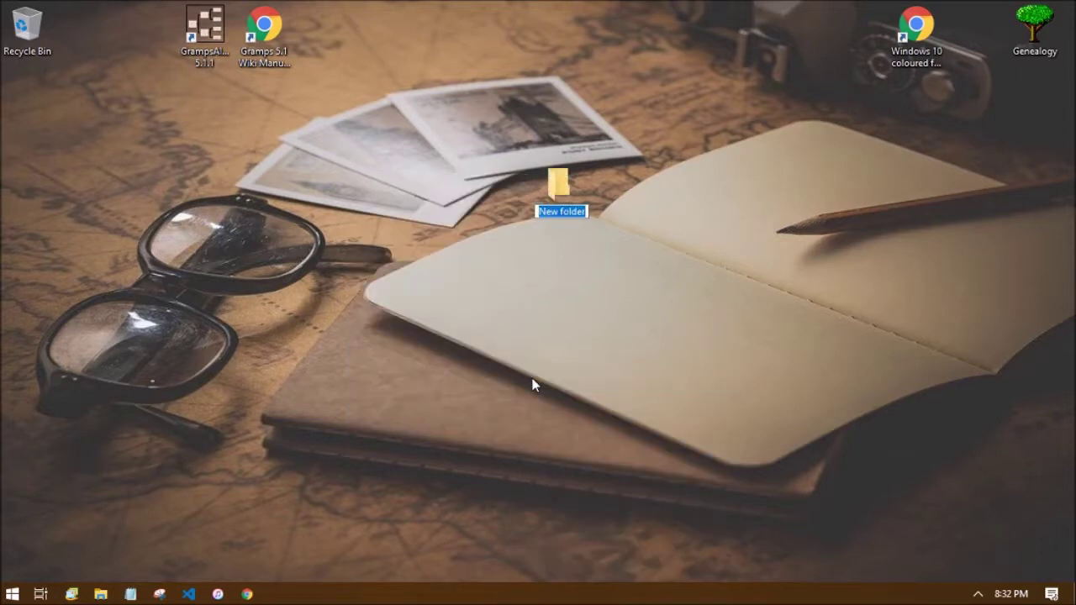
pyautogui.write('custom folder')
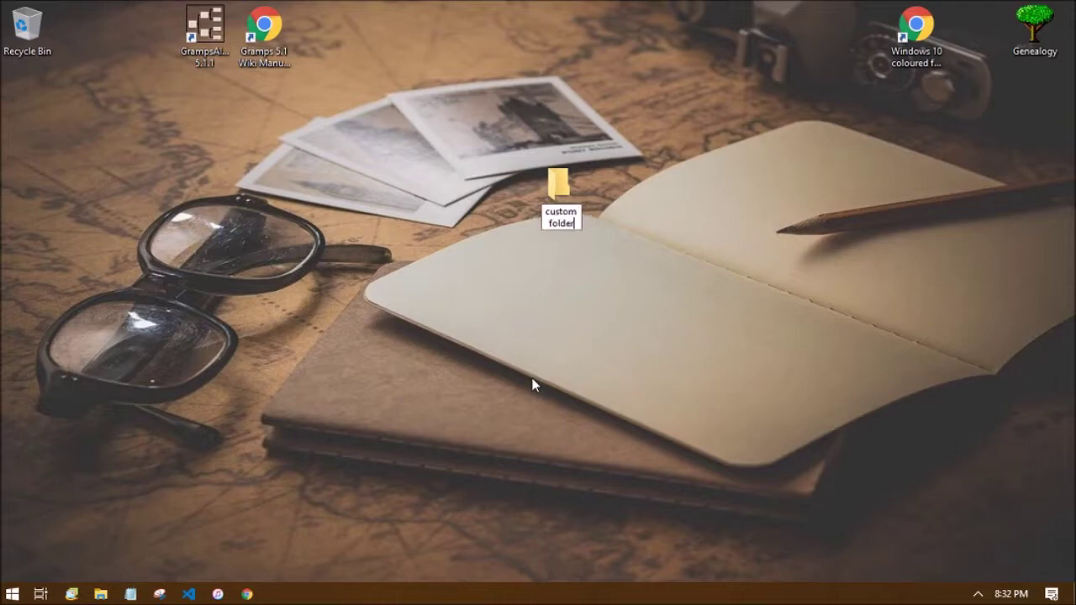
pyautogui.press('Return')
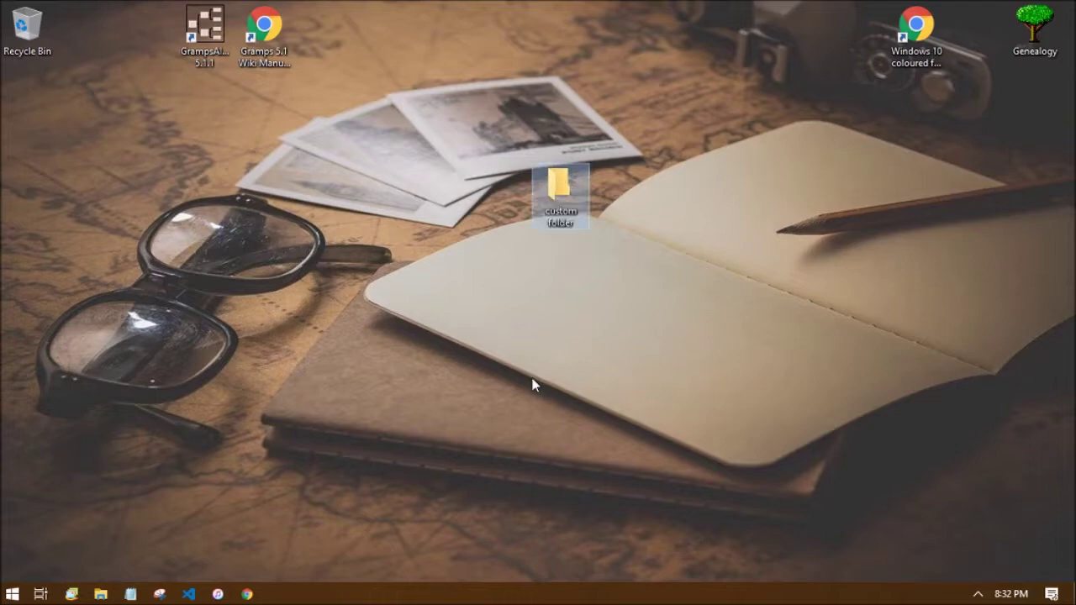
pyautogui.click(533, 379)
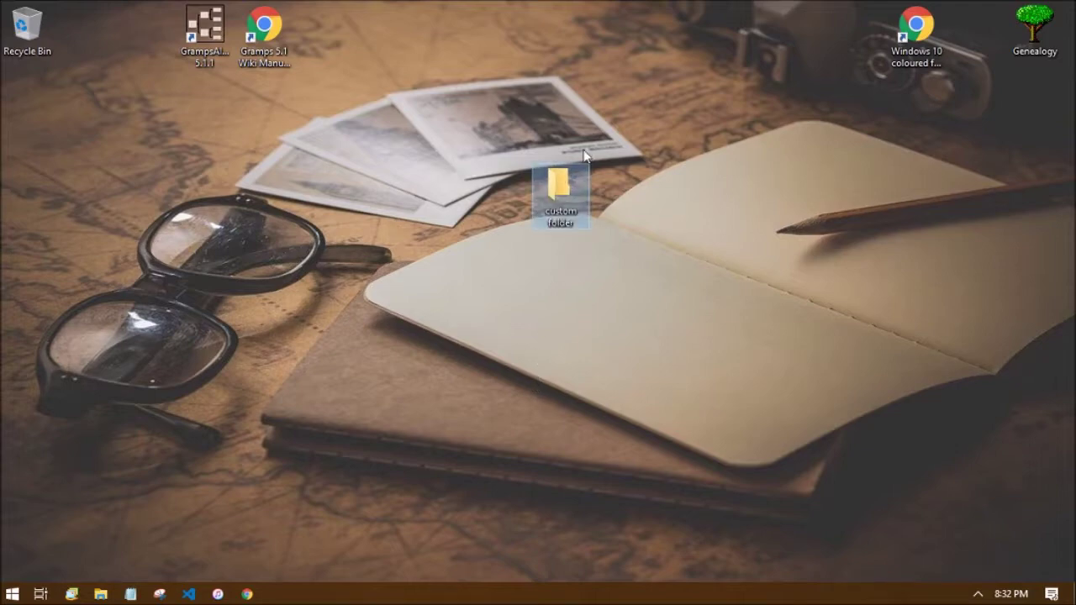
# Bring up the Properties of 'custom folder' at its Customize page
pyautogui.rightClick(551, 198)
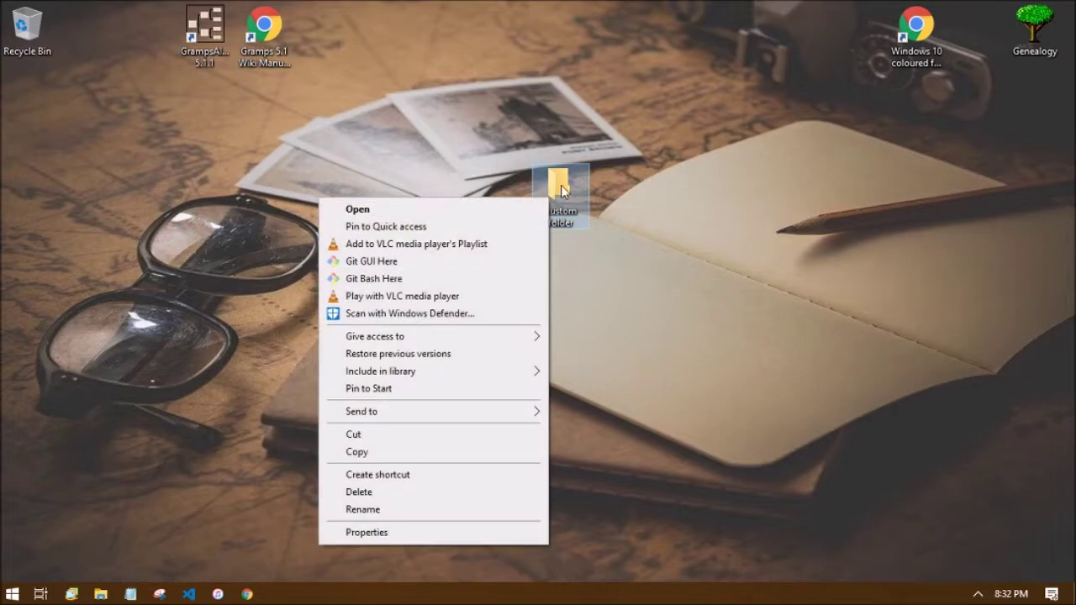
pyautogui.click(364, 537)
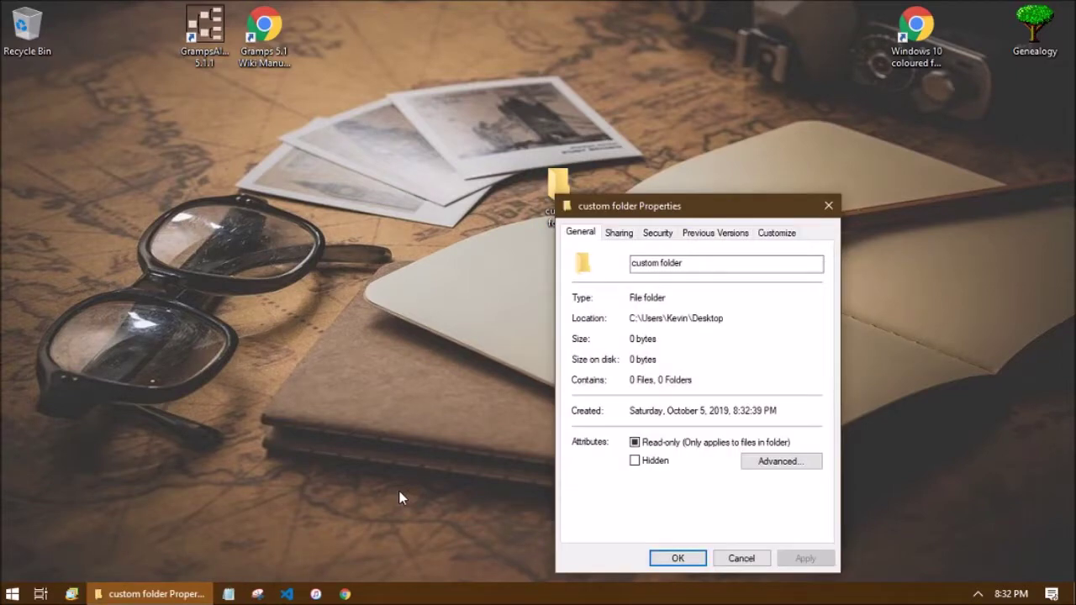
pyautogui.click(779, 239)
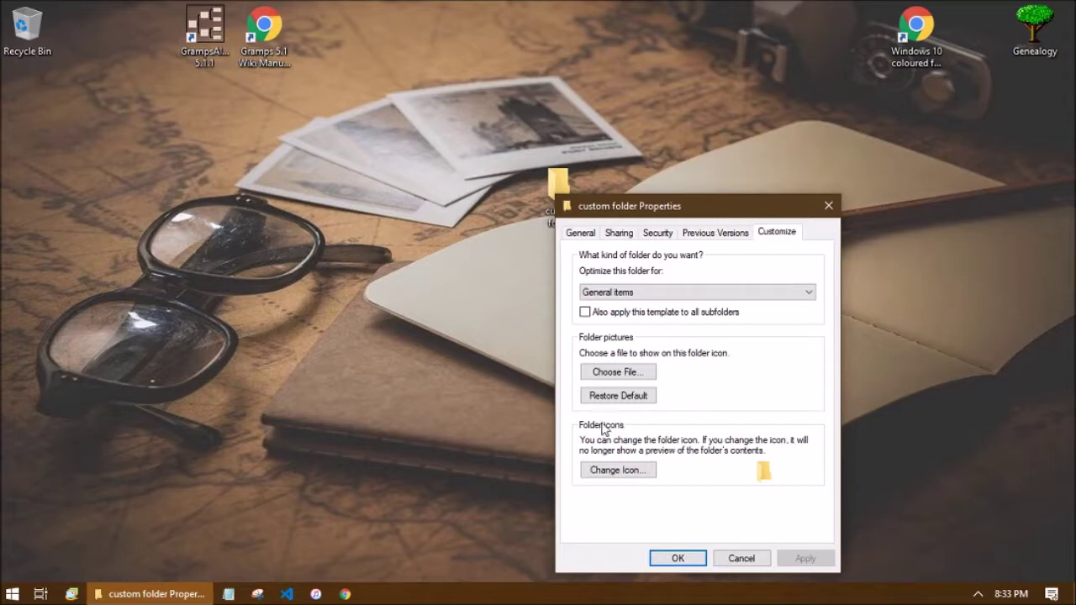
# Bring up the Change Icon list and scroll through the available icons
pyautogui.click(631, 472)
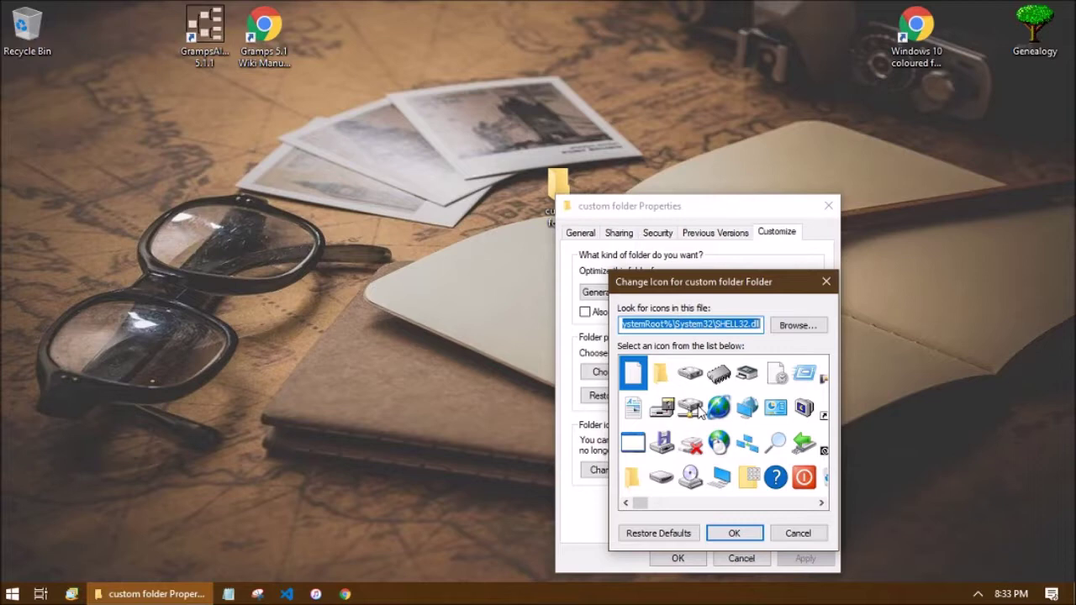
pyautogui.click(781, 505)
pyautogui.click(781, 504)
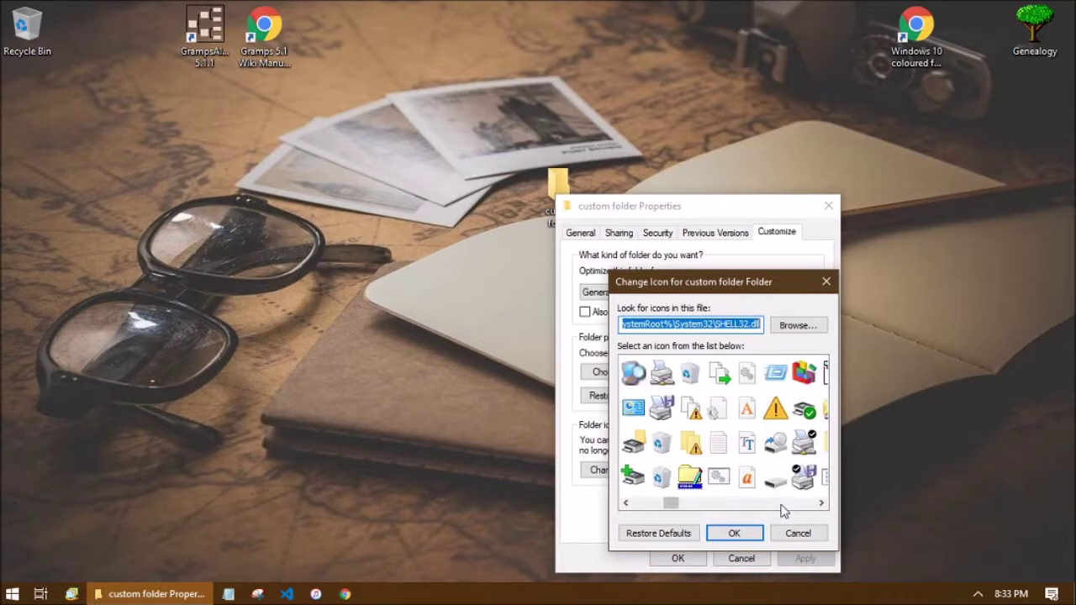
pyautogui.click(781, 505)
pyautogui.click(781, 505)
pyautogui.click(781, 505)
pyautogui.click(781, 506)
pyautogui.click(781, 511)
pyautogui.click(781, 511)
pyautogui.click(672, 510)
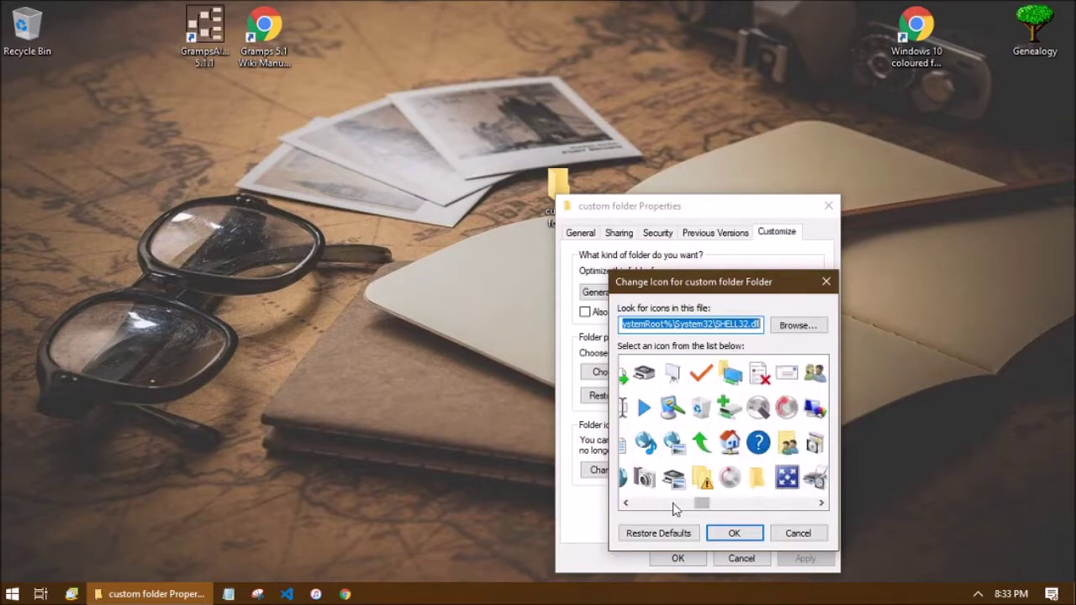
pyautogui.click(657, 508)
pyautogui.click(655, 509)
pyautogui.click(655, 508)
pyautogui.click(655, 508)
pyautogui.click(652, 506)
pyautogui.click(652, 507)
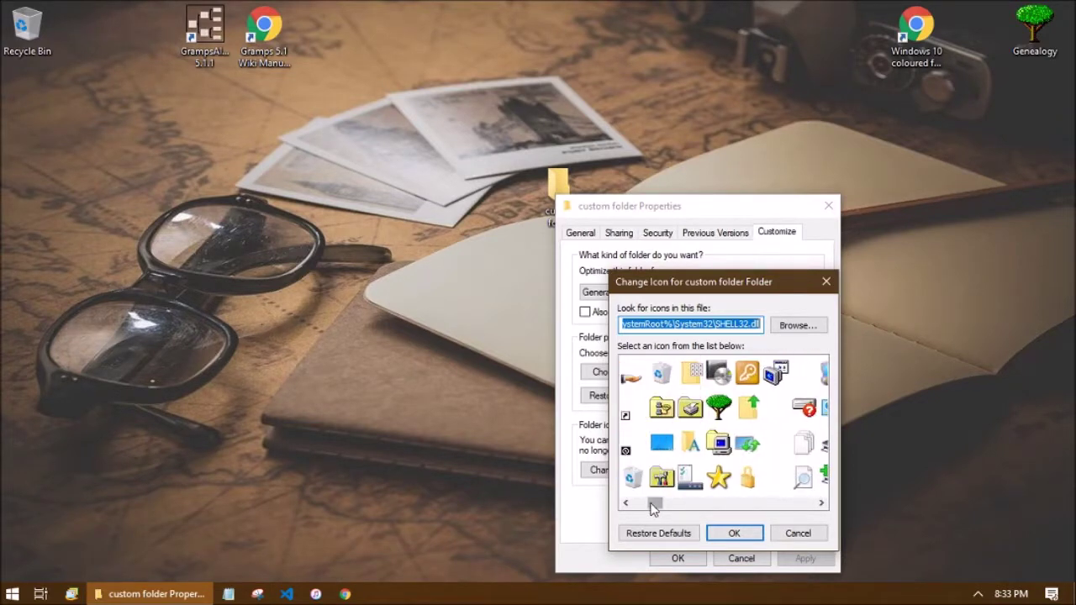
# Choose the yellow star icon and confirm it in both dialogs
pyautogui.click(730, 481)
pyautogui.click(728, 482)
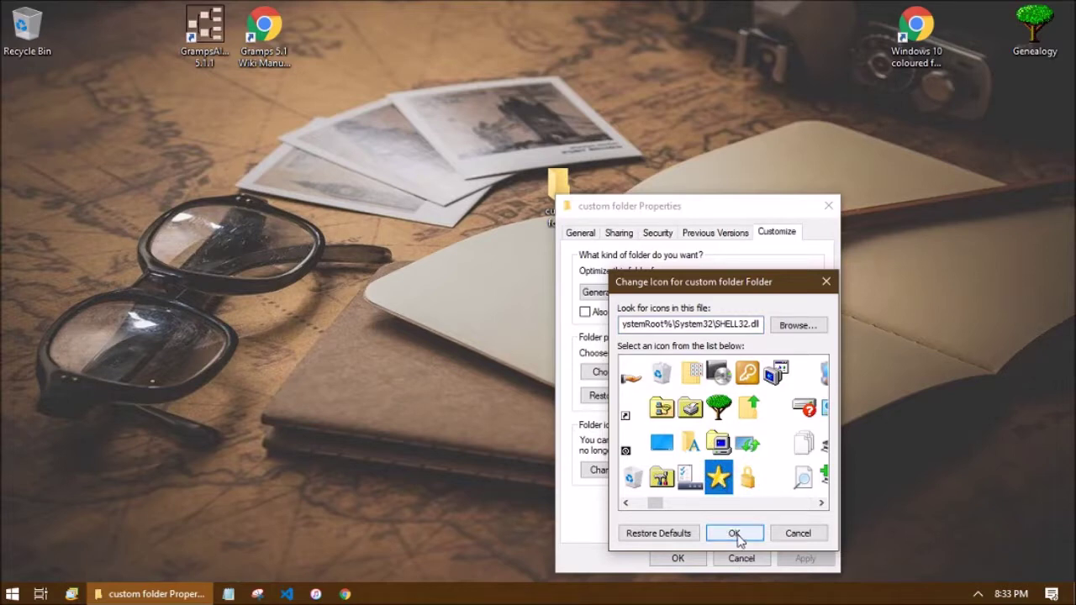
pyautogui.click(735, 534)
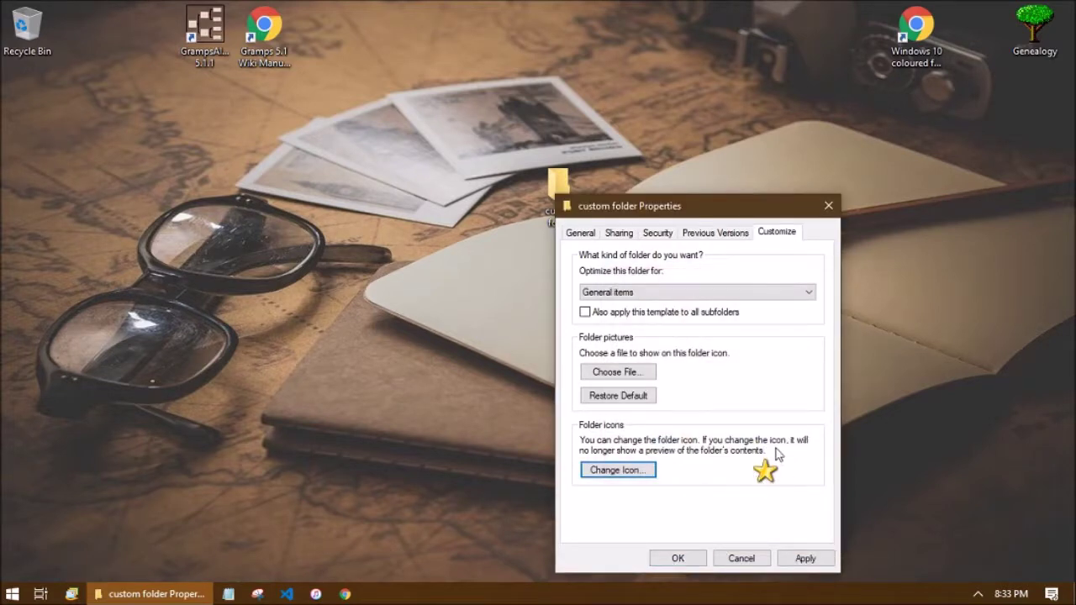
pyautogui.click(665, 559)
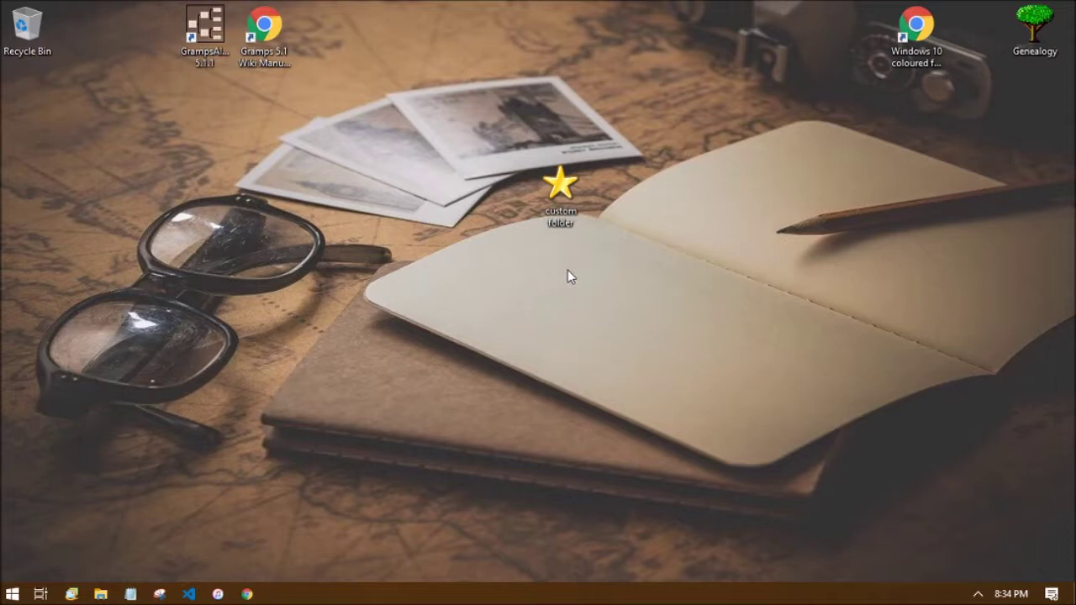
# Select the coloured folder icons web shortcut on the desktop
pyautogui.click(897, 29)
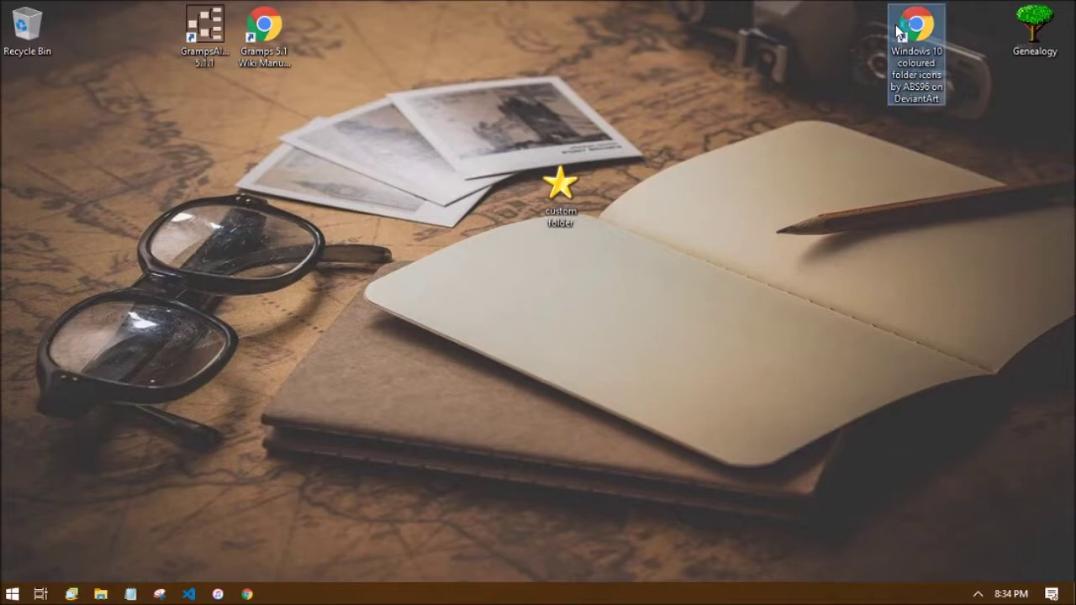
# Download the coloured folder icon pack zip from DeviantArt, then close Chrome and select the zip
pyautogui.doubleClick(898, 30)
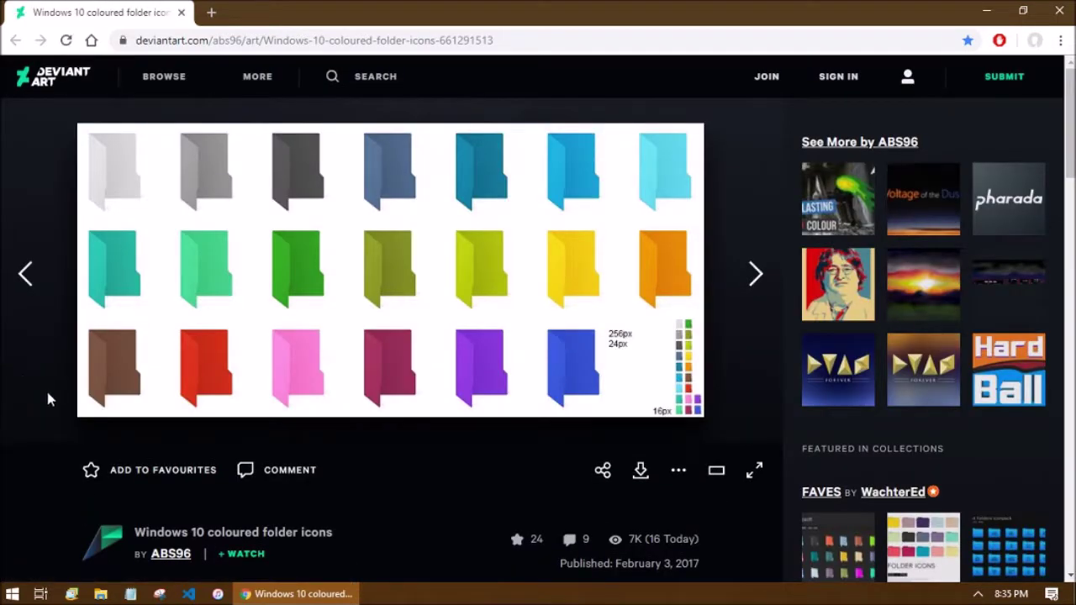
pyautogui.click(640, 472)
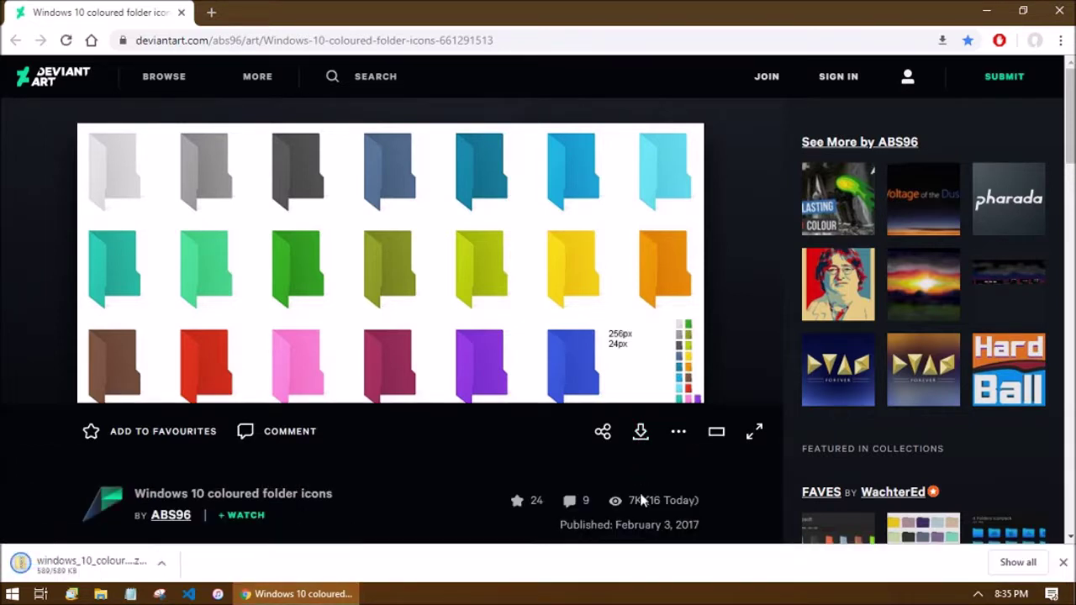
pyautogui.click(1056, 9)
pyautogui.click(22, 133)
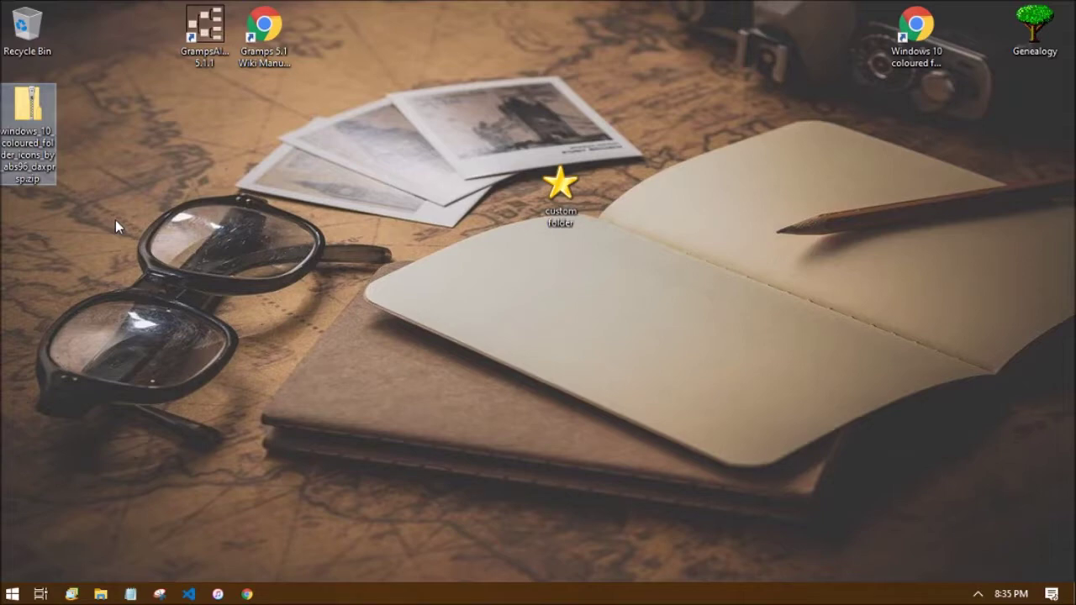
# Extract the icon pack zip into a desktop folder named 'icons', then close the windows
pyautogui.doubleClick(44, 132)
pyautogui.click(437, 100)
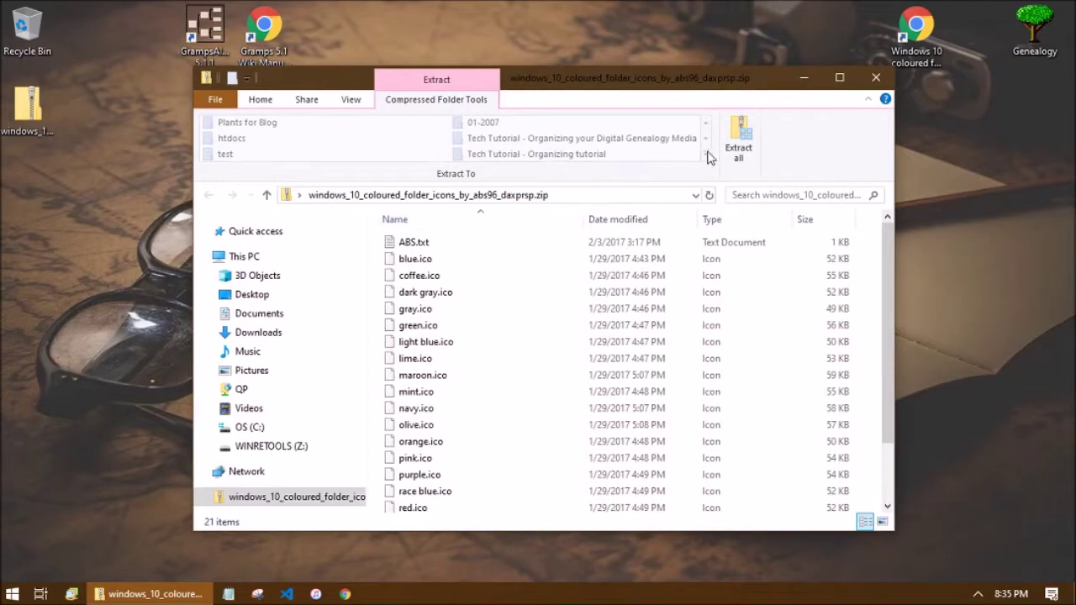
pyautogui.click(740, 141)
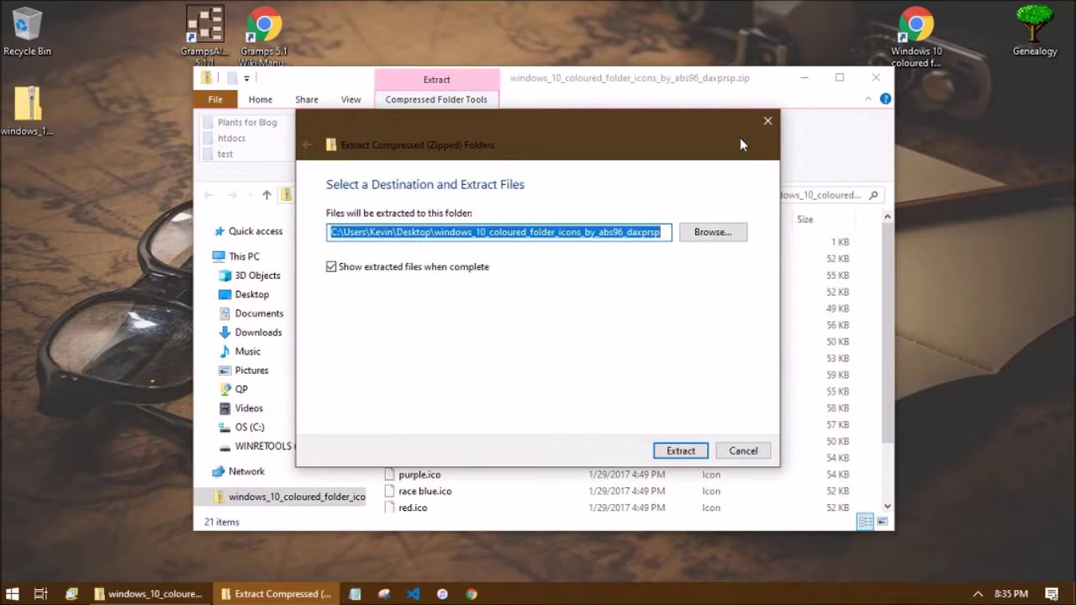
pyautogui.click(479, 232)
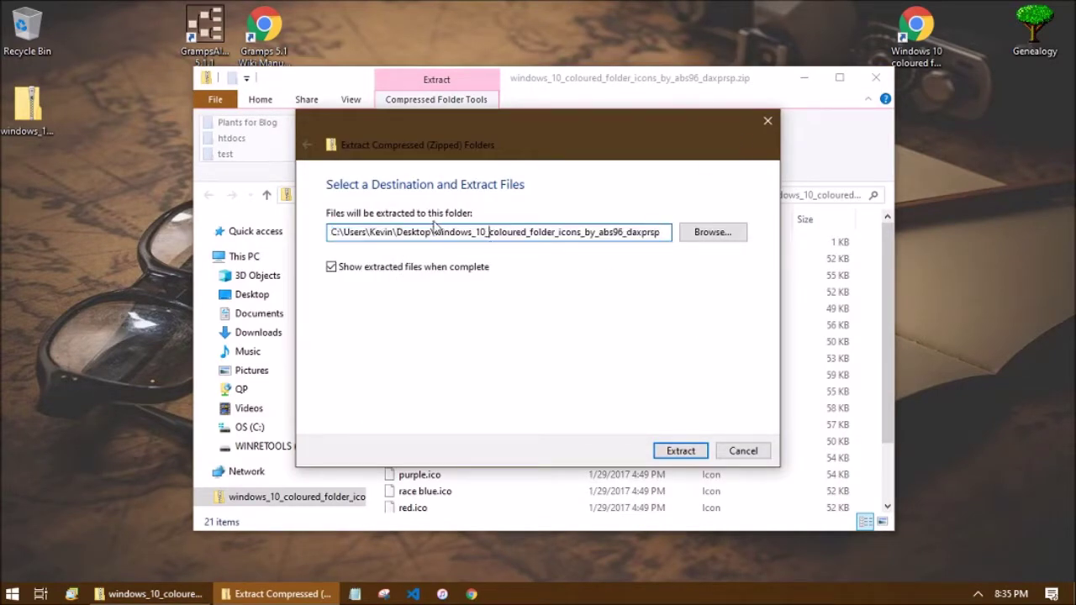
pyautogui.moveTo(436, 232); pyautogui.dragTo(714, 233)
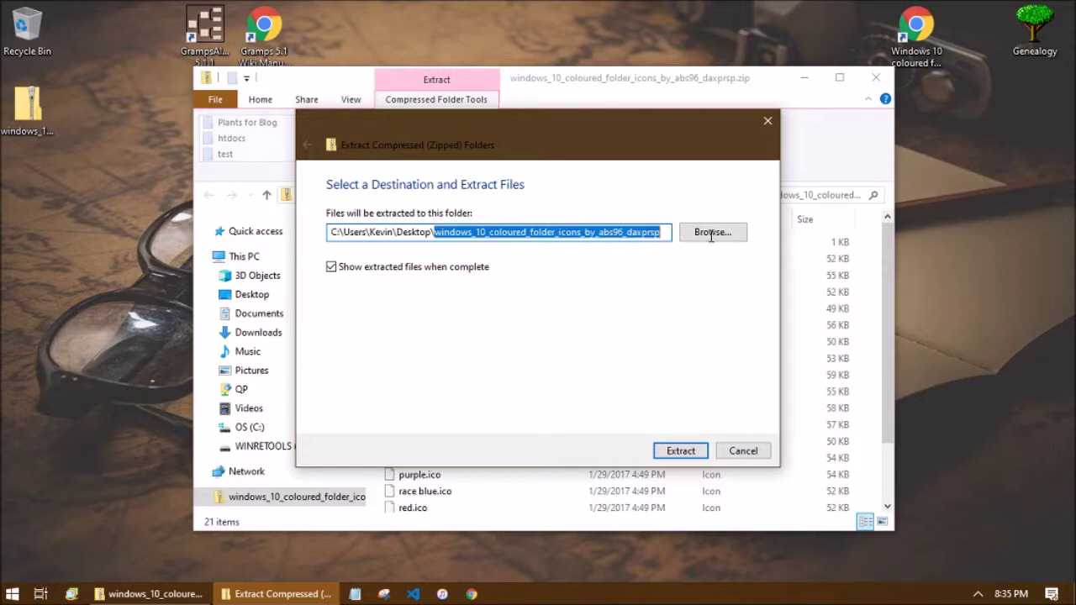
pyautogui.write('icons')
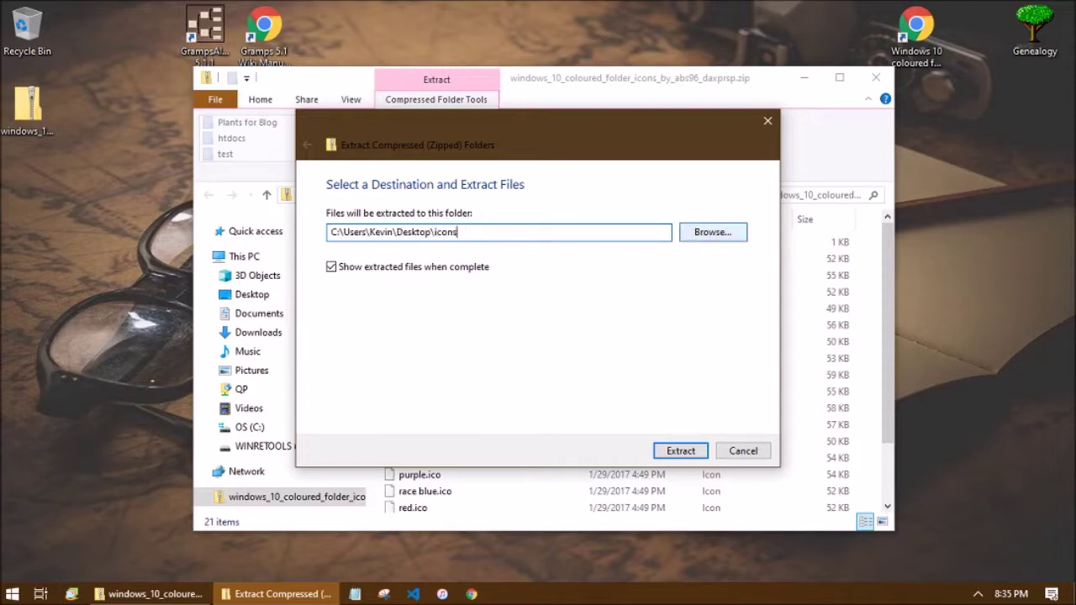
pyautogui.click(682, 449)
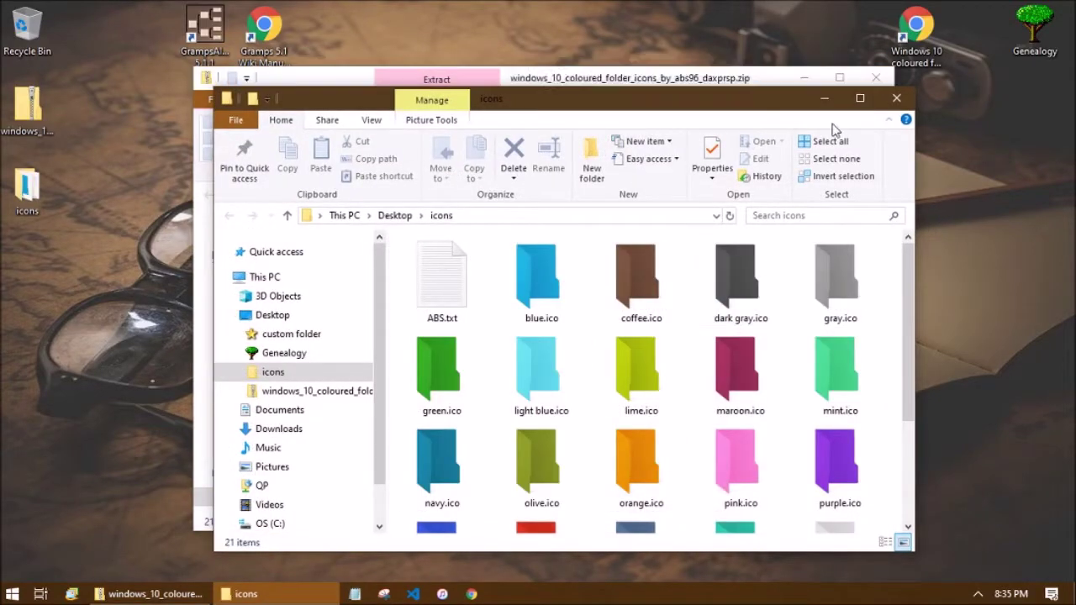
pyautogui.click(875, 77)
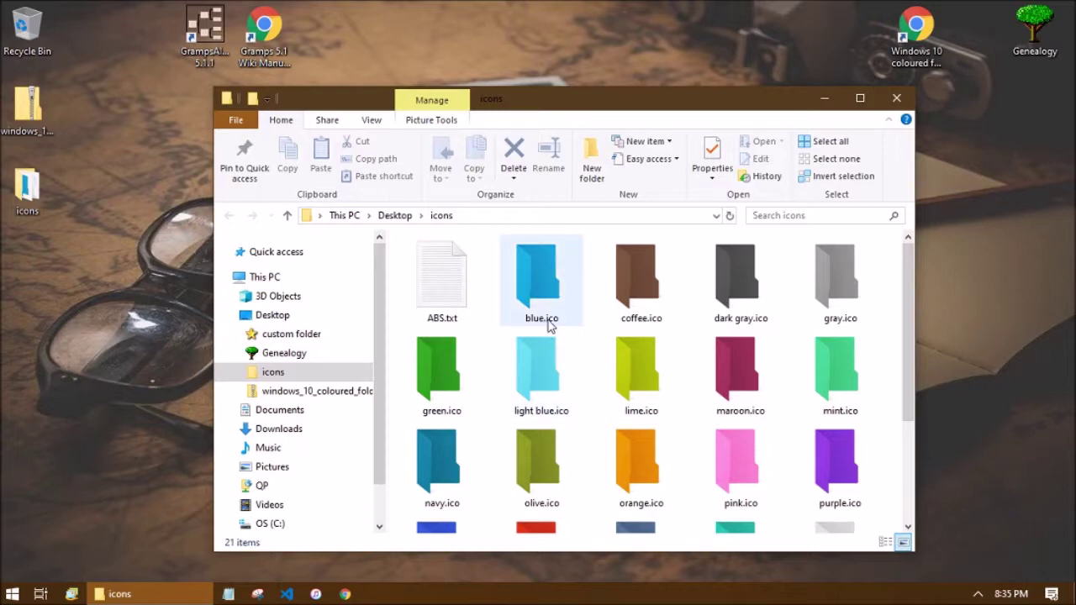
pyautogui.scroll(-2, 639, 370)
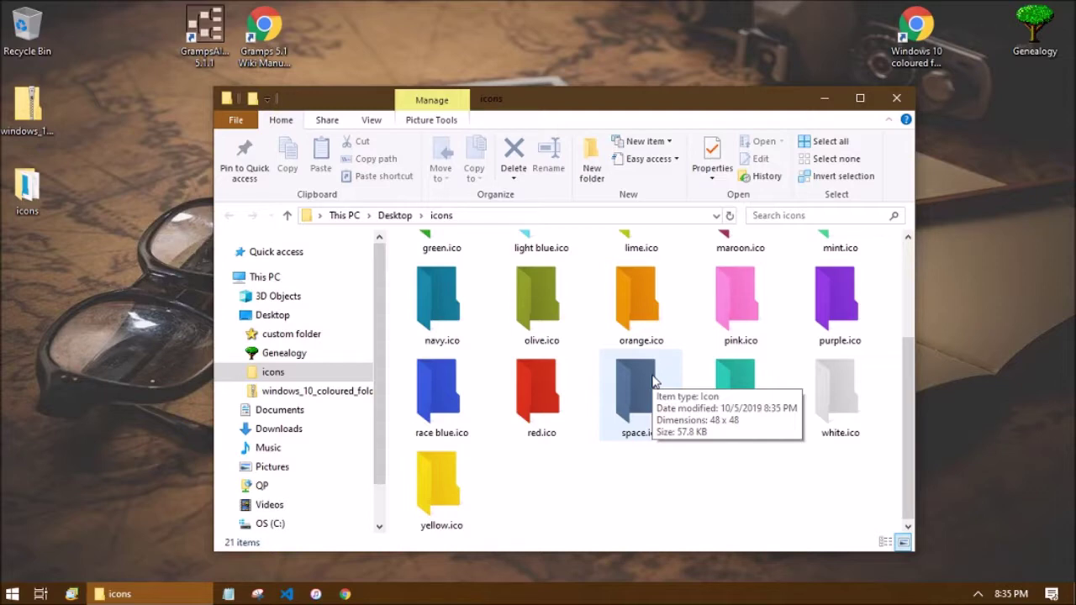
pyautogui.click(898, 98)
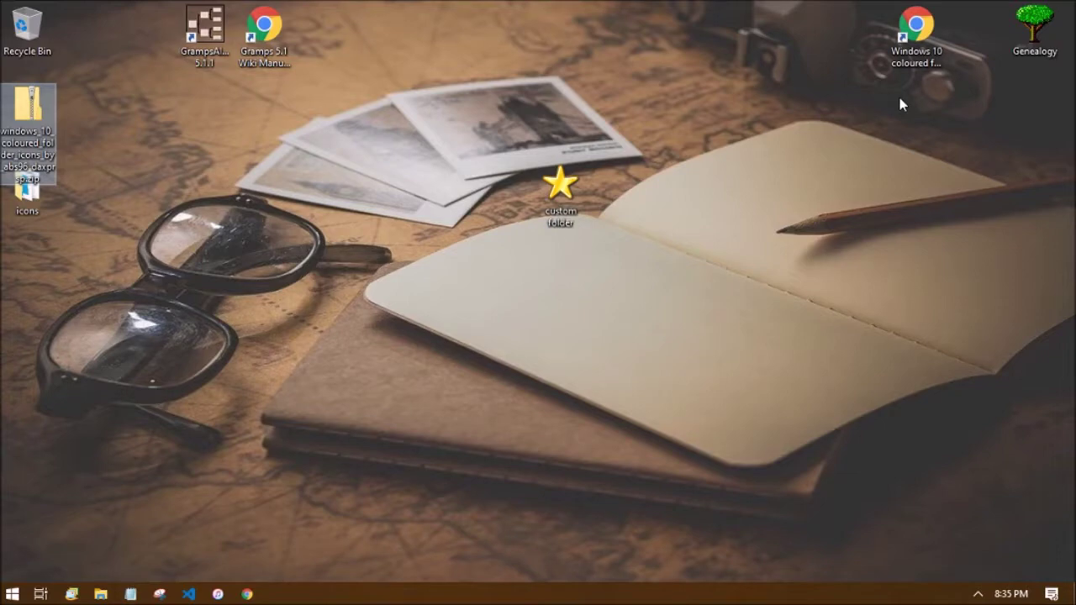
pyautogui.click(34, 228)
pyautogui.click(33, 208)
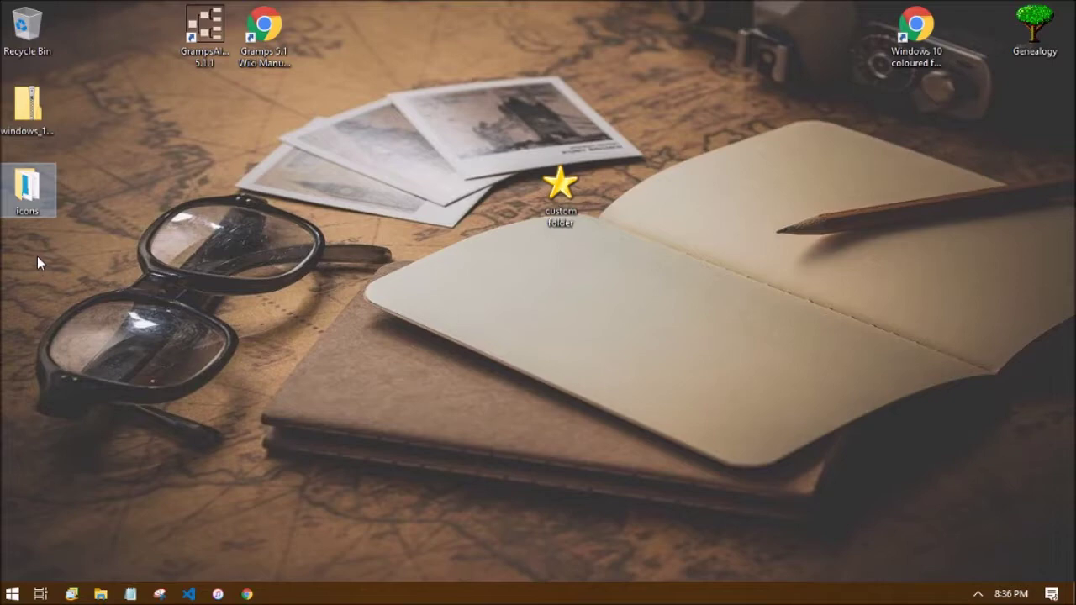
pyautogui.click(75, 293)
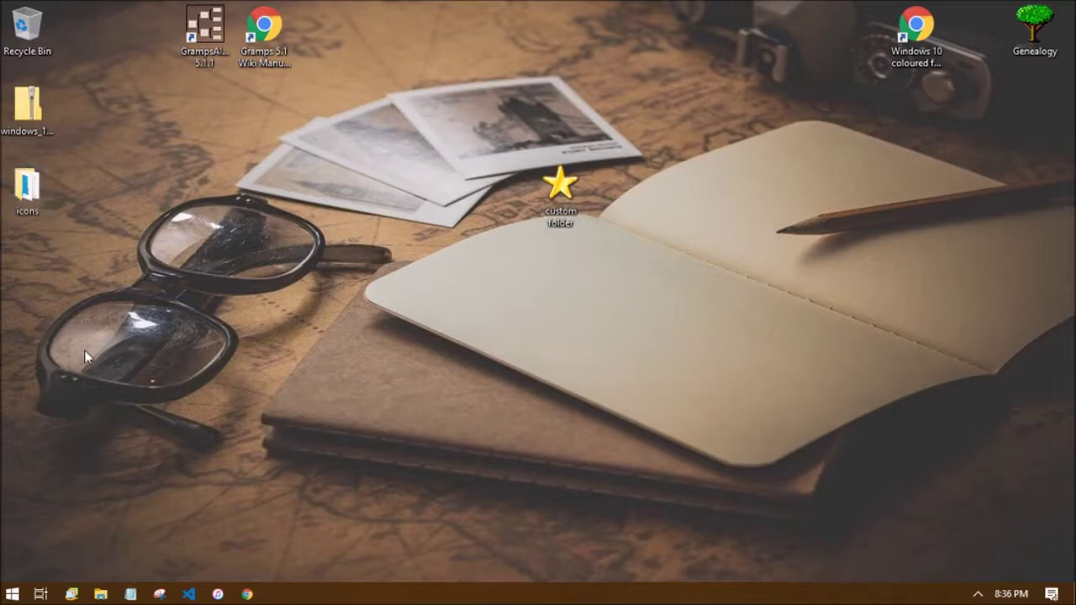
# Move the desktop icons folder into the root of OS (C:) and check its contents
pyautogui.press('super+e')
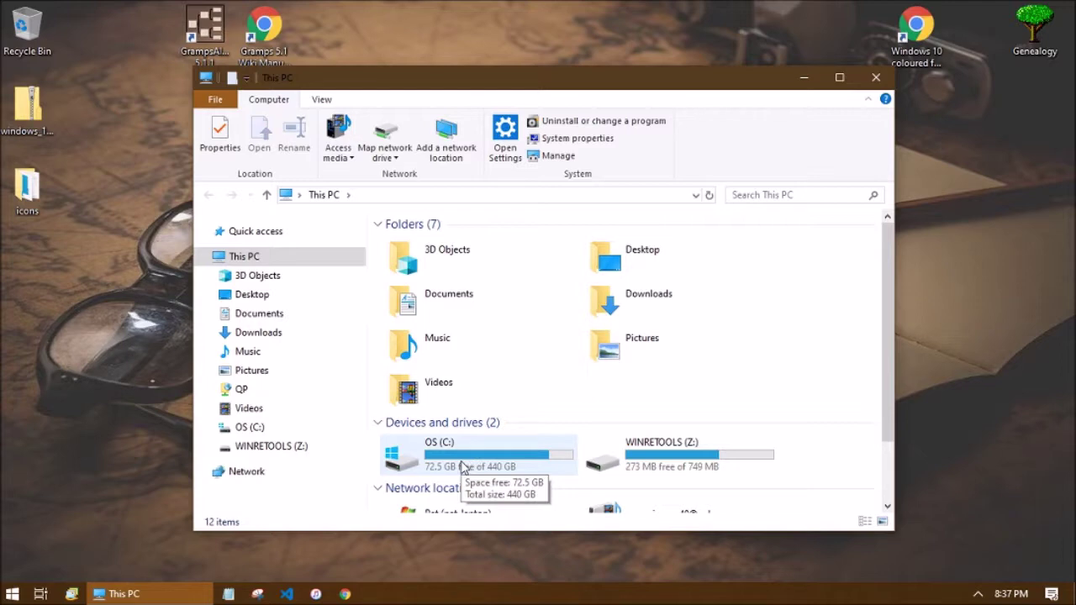
pyautogui.doubleClick(465, 467)
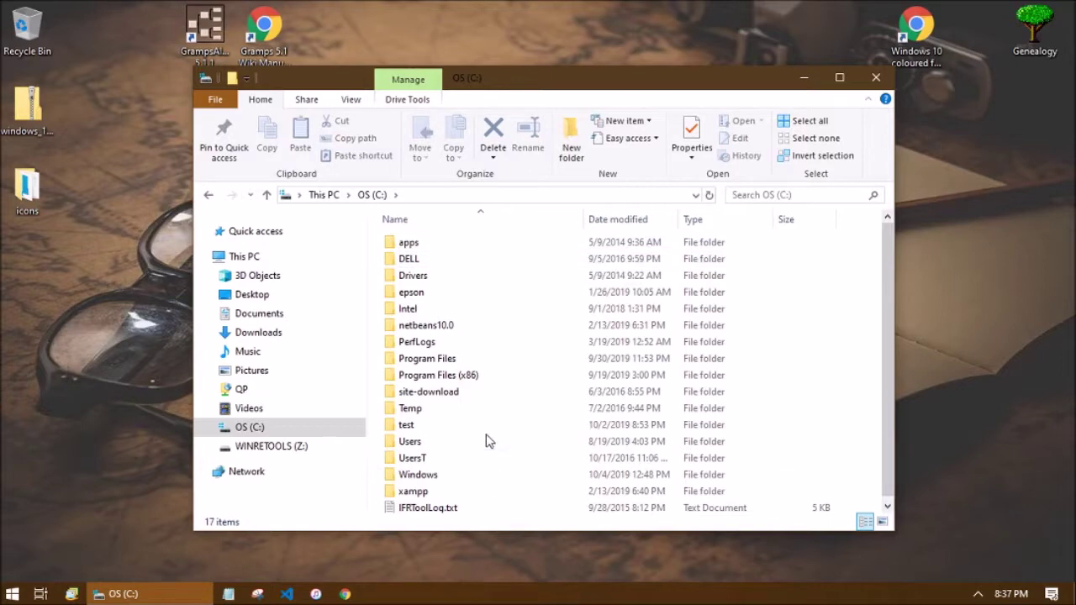
pyautogui.scroll(-1, 486, 440)
pyautogui.moveTo(27, 189); pyautogui.dragTo(435, 523)
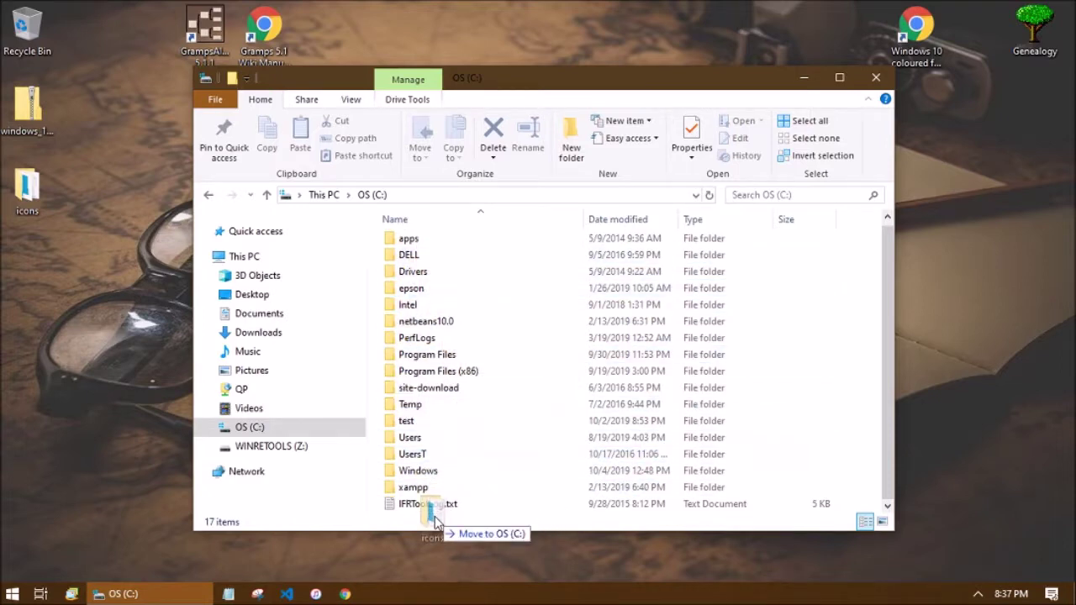
pyautogui.moveTo(434, 523); pyautogui.dragTo(435, 523)
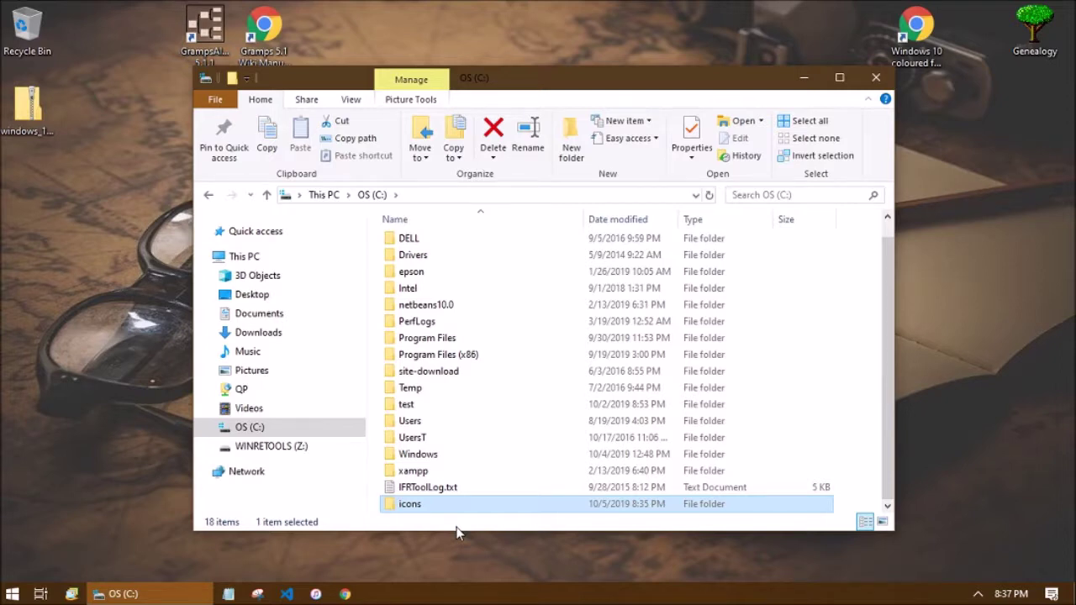
pyautogui.press('Return')
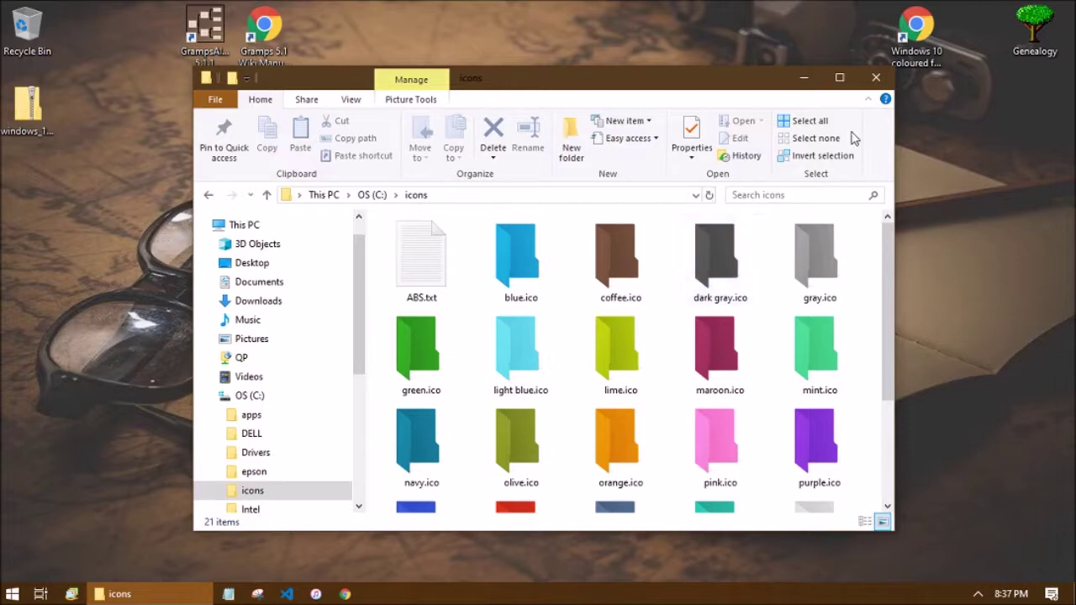
pyautogui.click(876, 77)
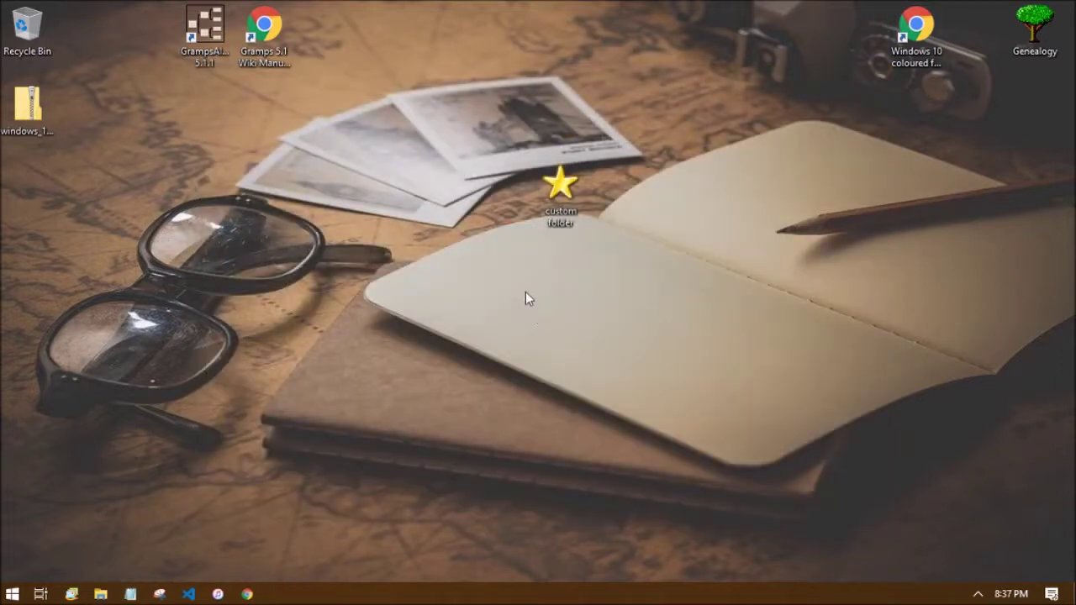
# Create a desktop folder named 'colored folder' and bring up its Properties
pyautogui.rightClick(565, 254)
pyautogui.moveTo(490, 456)
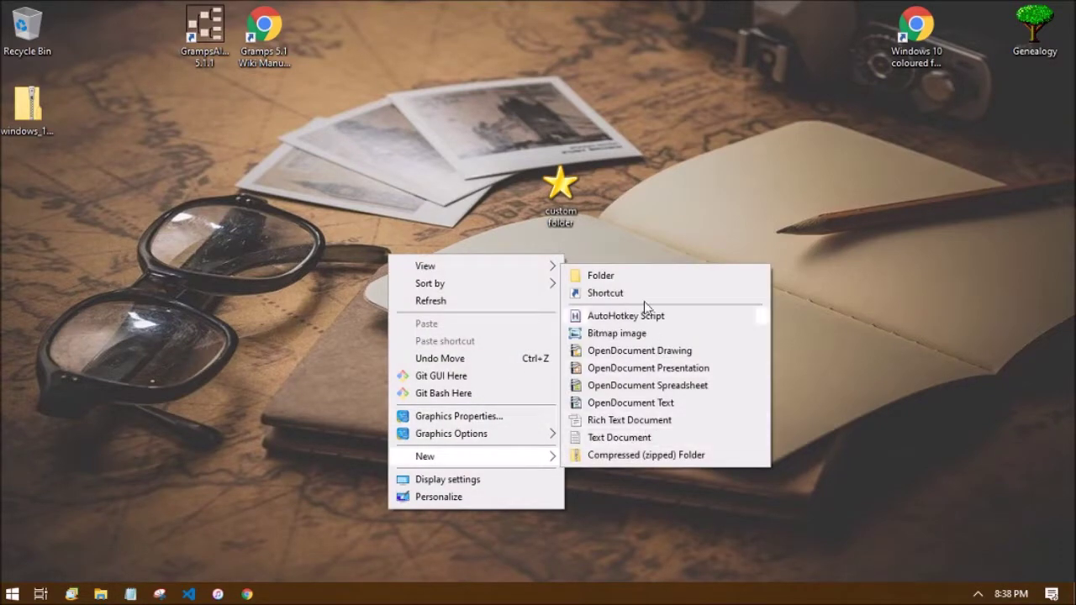
pyautogui.click(602, 276)
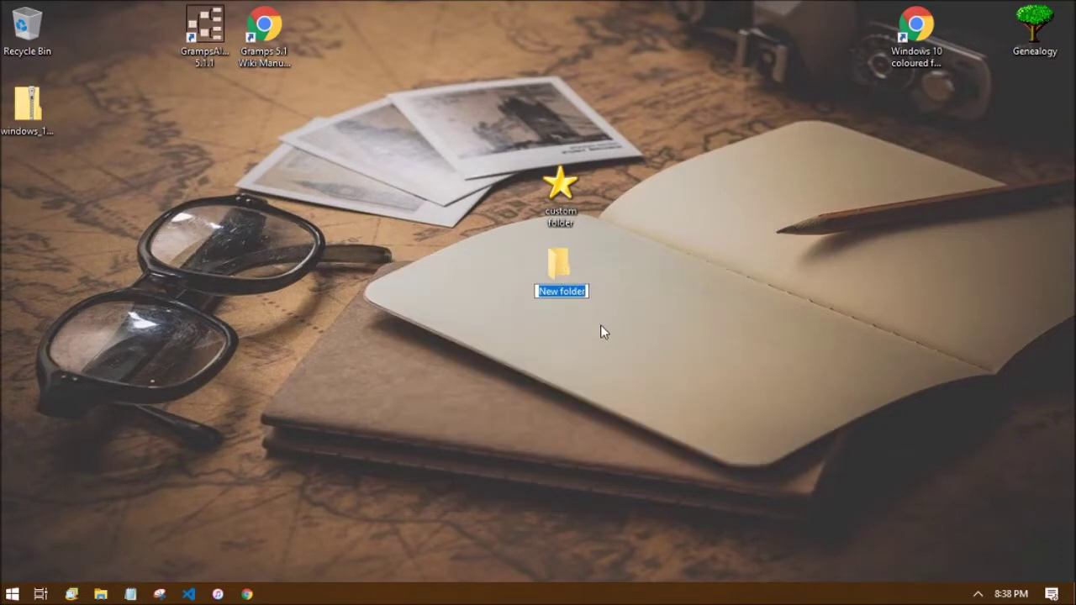
pyautogui.write('colored folder')
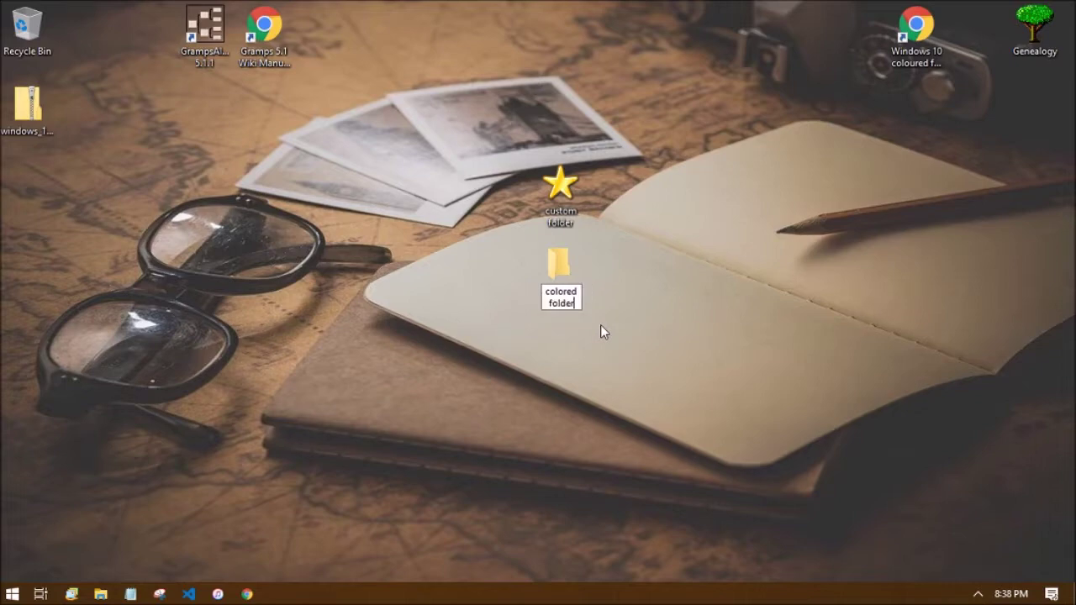
pyautogui.press('Return')
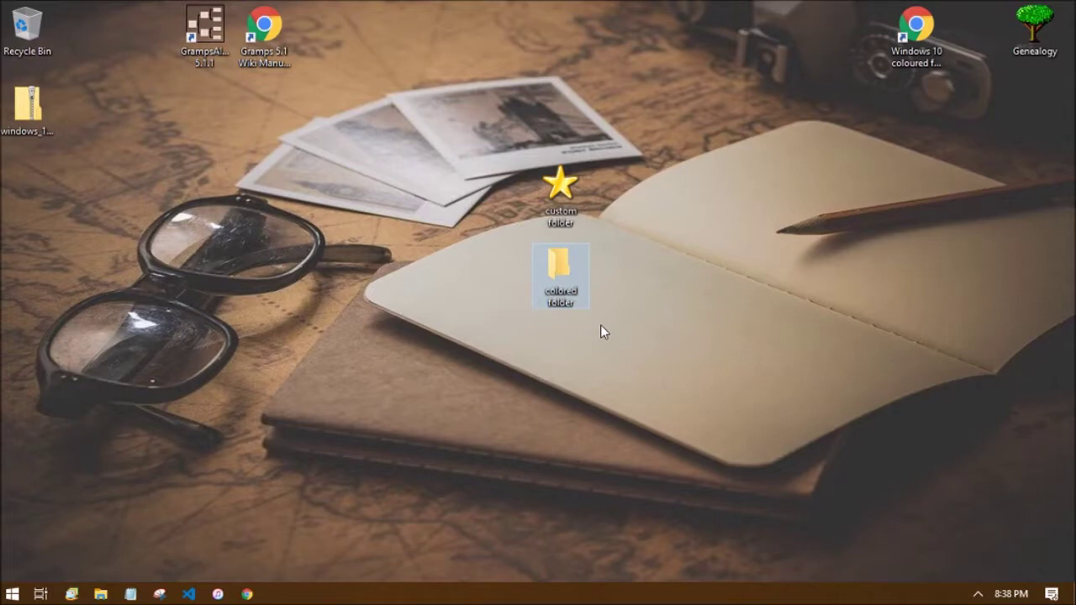
pyautogui.rightClick(565, 282)
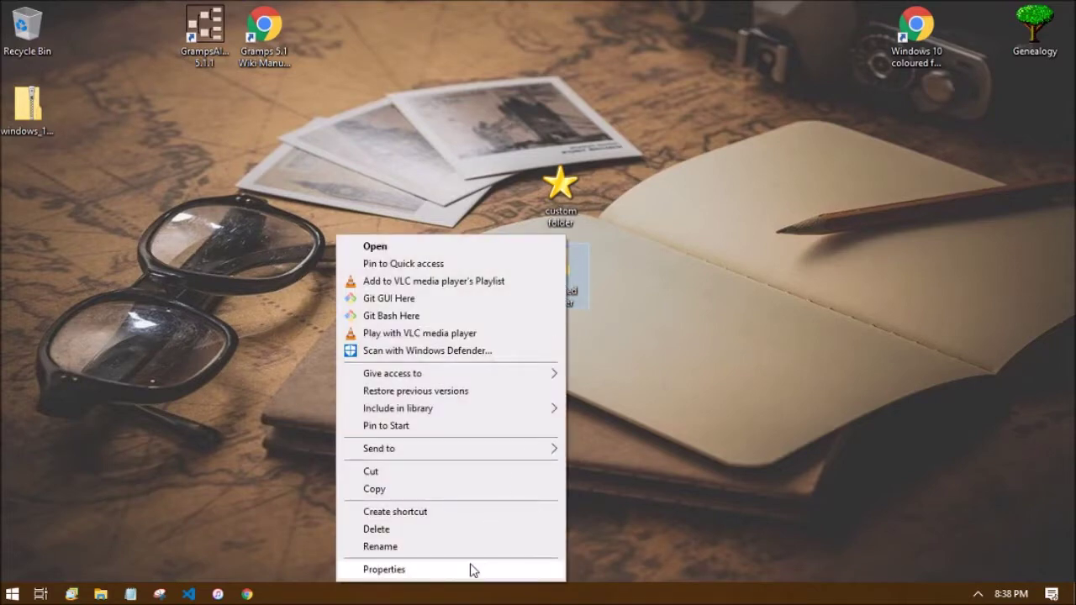
pyautogui.click(472, 570)
# From the Customize page, browse for an icon file in the C:\icons folder
pyautogui.click(792, 233)
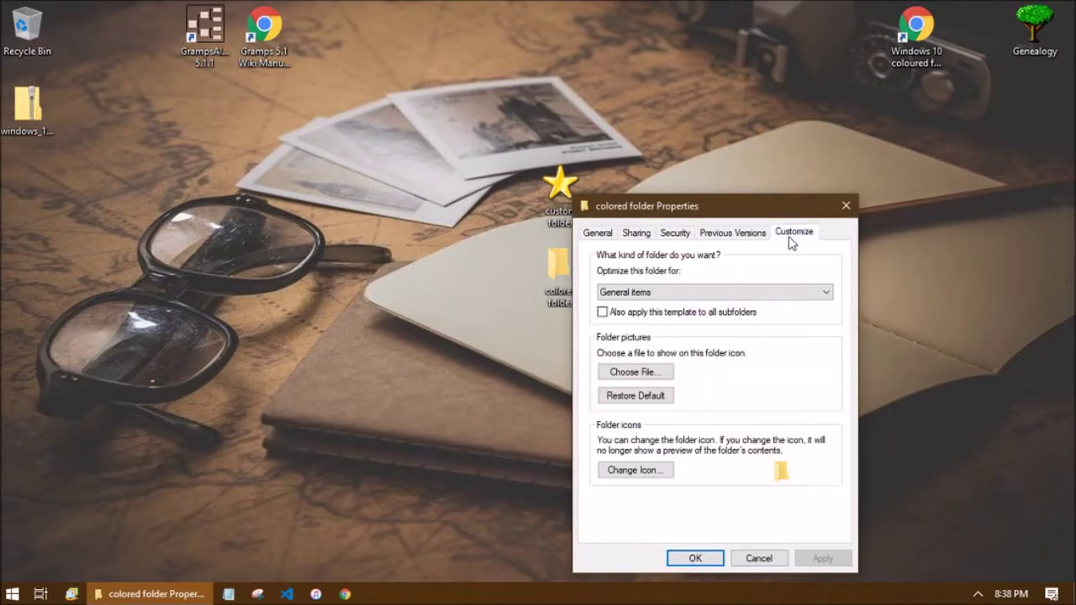
pyautogui.click(636, 470)
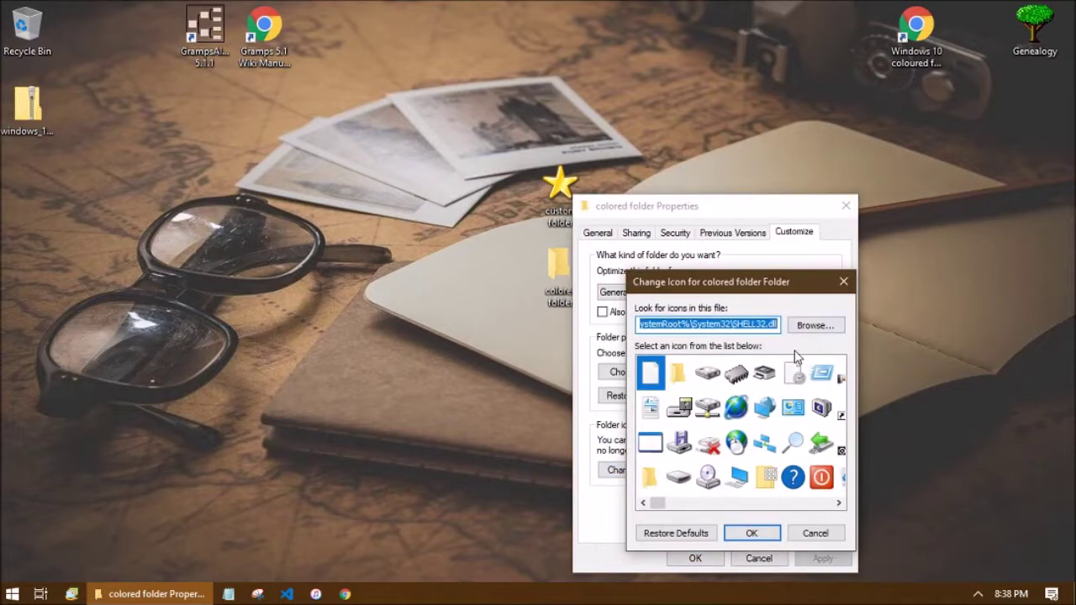
pyautogui.click(815, 326)
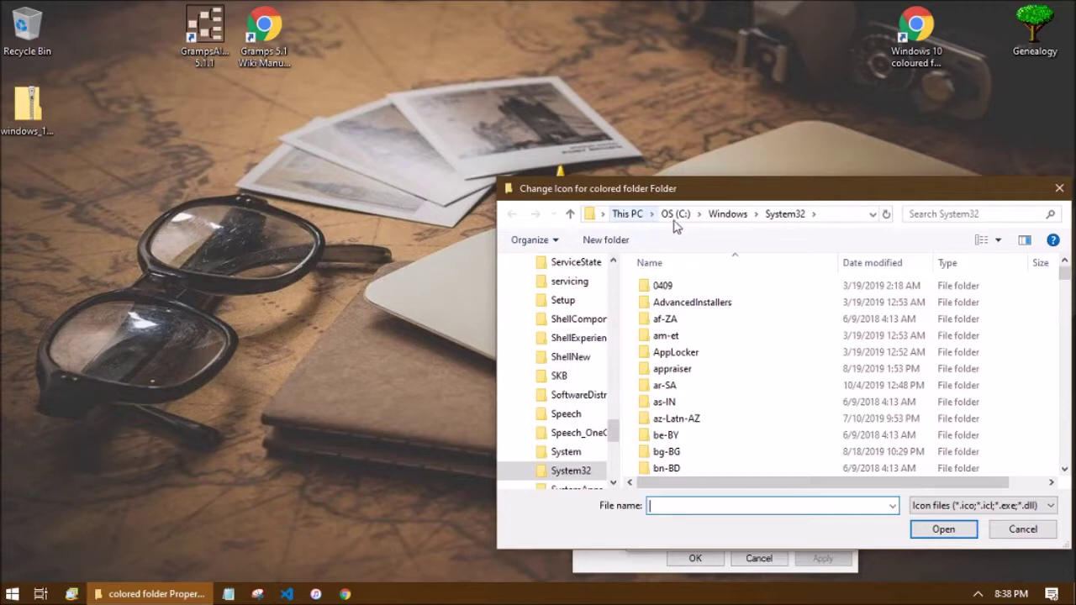
pyautogui.moveTo(701, 193); pyautogui.dragTo(481, 133)
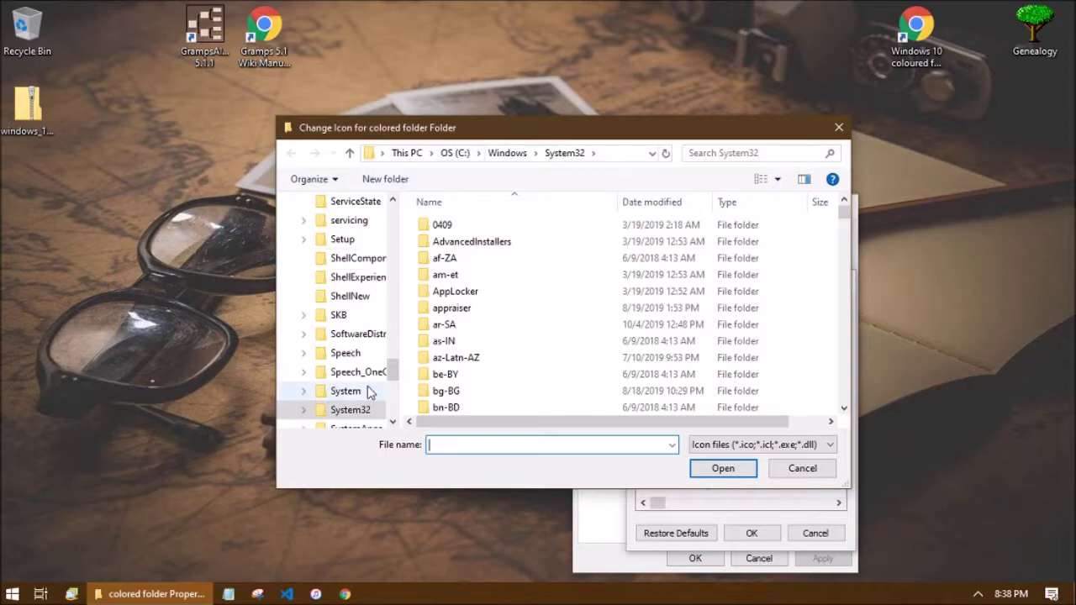
pyautogui.scroll(3, 395, 346)
pyautogui.moveTo(396, 346); pyautogui.dragTo(395, 238)
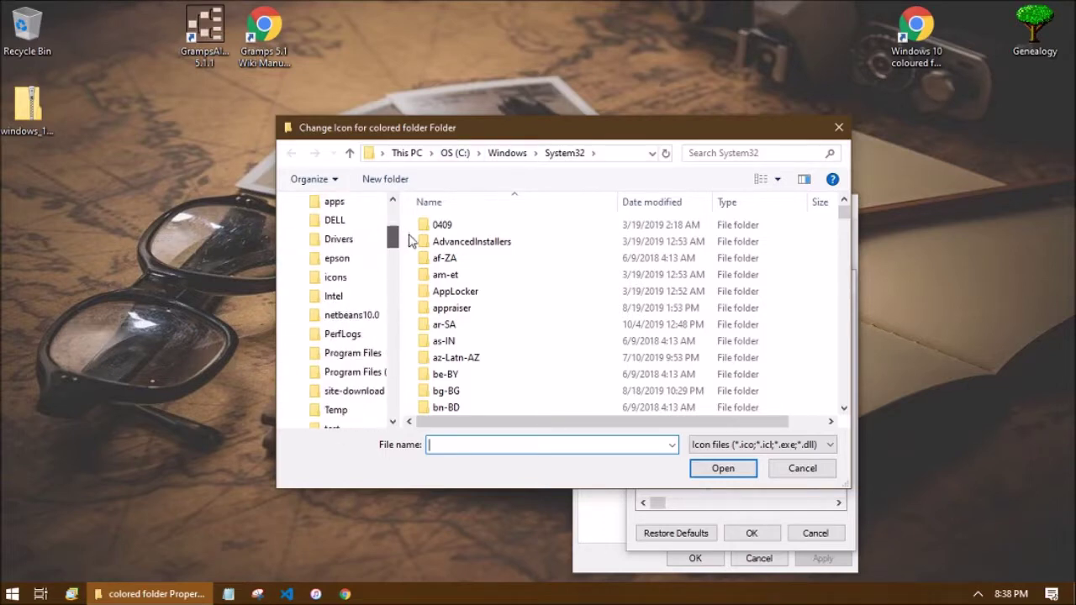
pyautogui.click(448, 156)
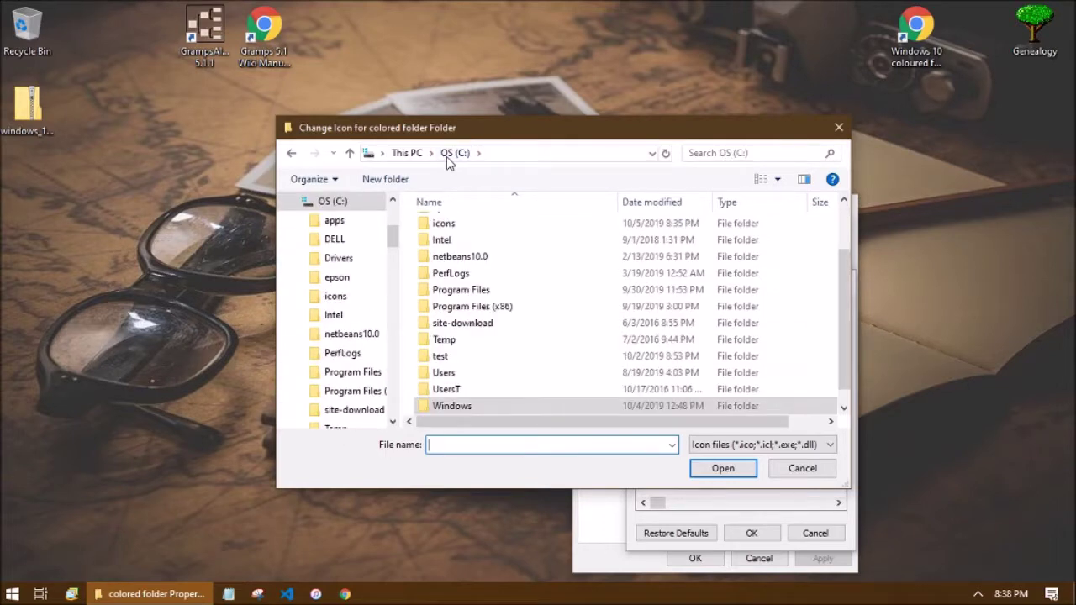
pyautogui.scroll(2, 446, 320)
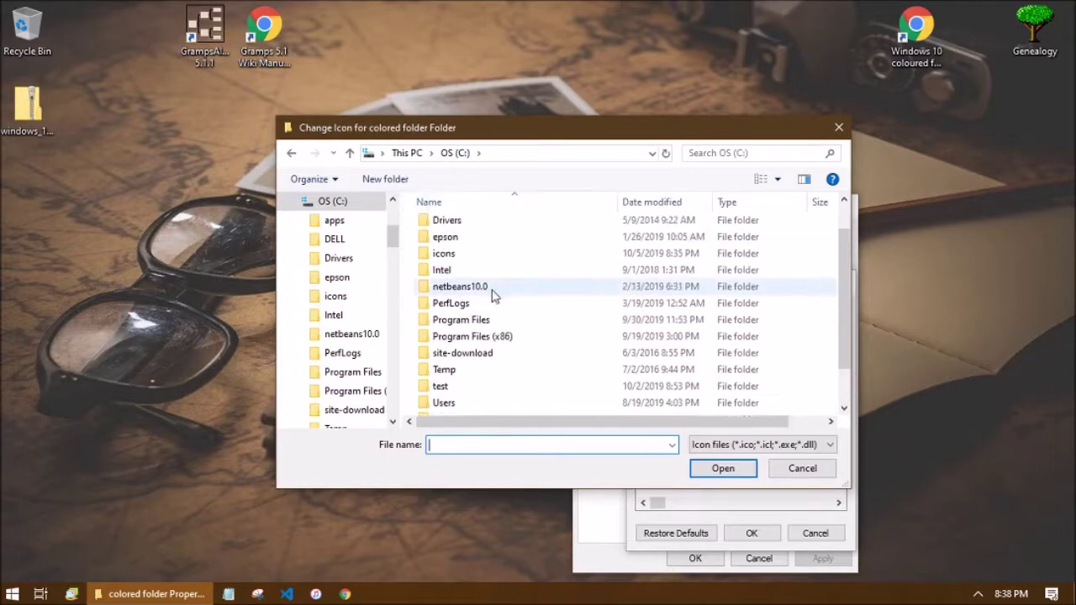
pyautogui.doubleClick(448, 292)
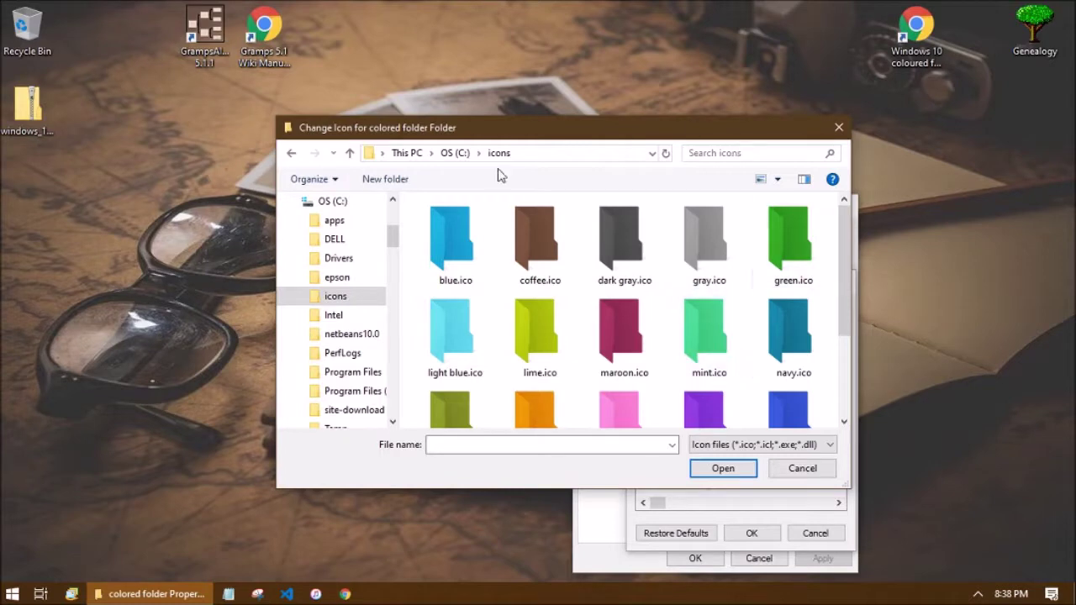
# Pick yellow.ico, then switch to teal.ico and confirm both dialogs
pyautogui.moveTo(612, 409)
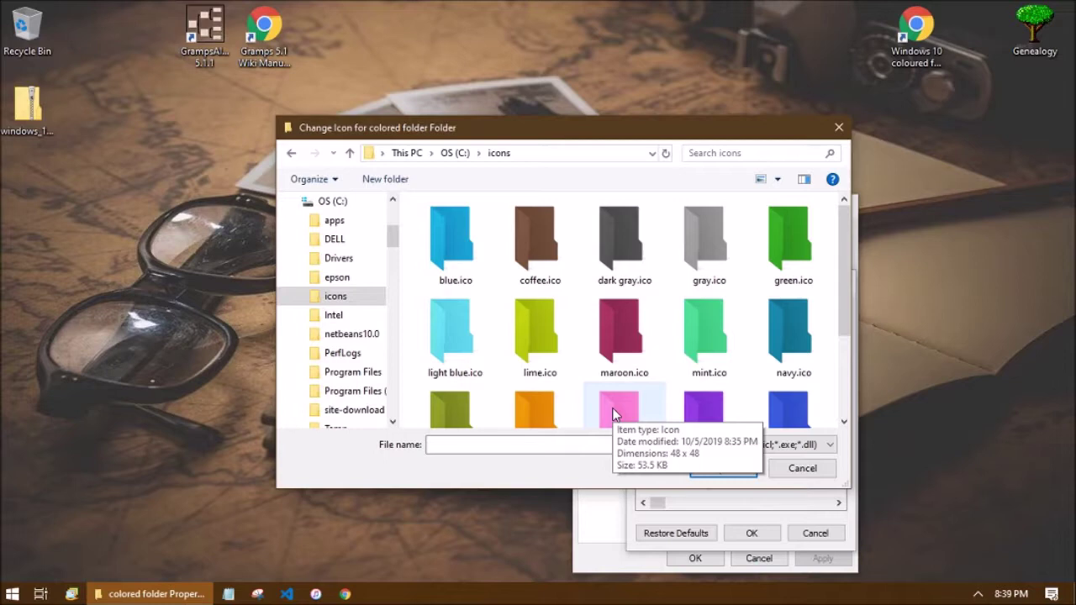
pyautogui.scroll(-2, 617, 407)
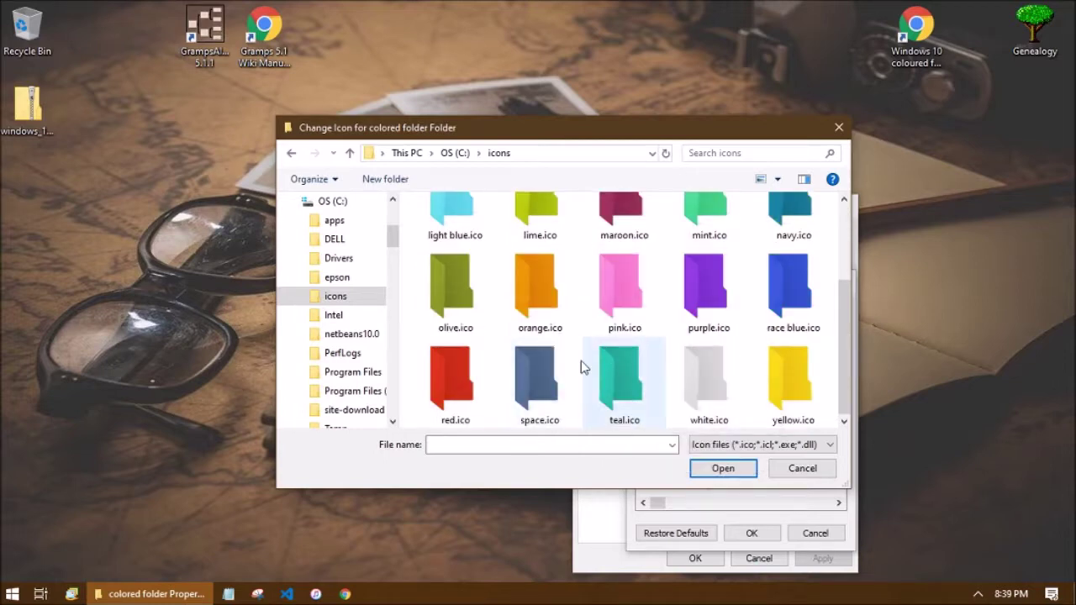
pyautogui.doubleClick(806, 370)
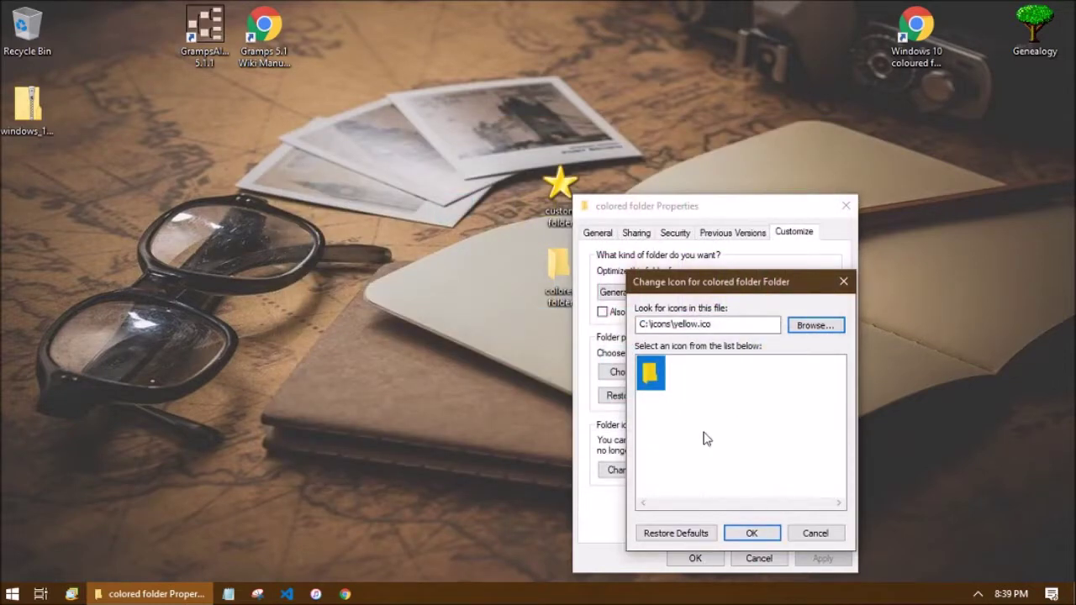
pyautogui.click(812, 329)
pyautogui.scroll(-2, 648, 407)
pyautogui.doubleClick(625, 378)
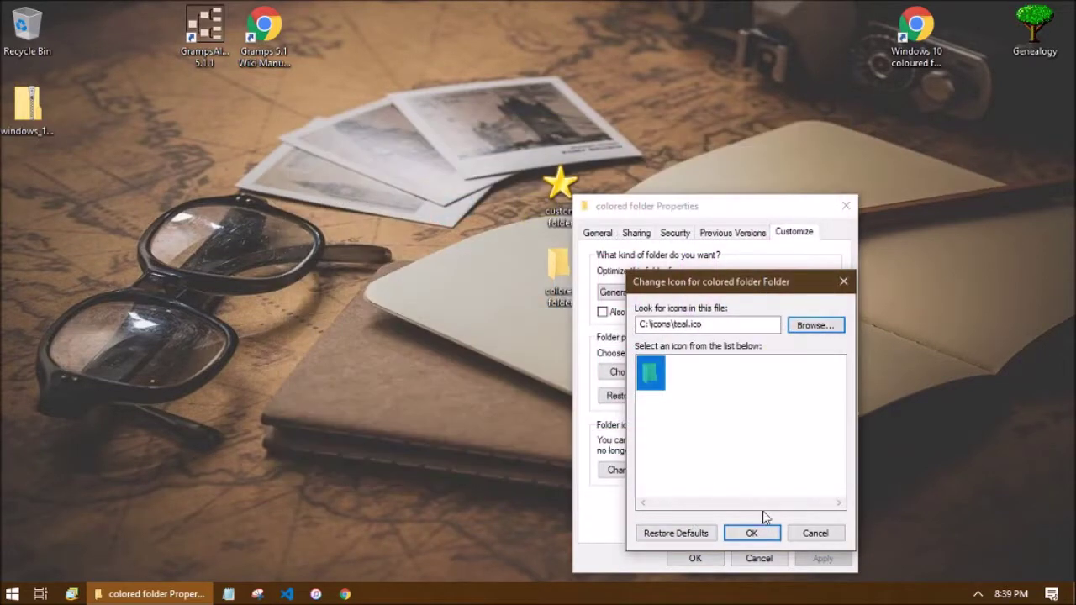
pyautogui.click(748, 535)
pyautogui.click(697, 557)
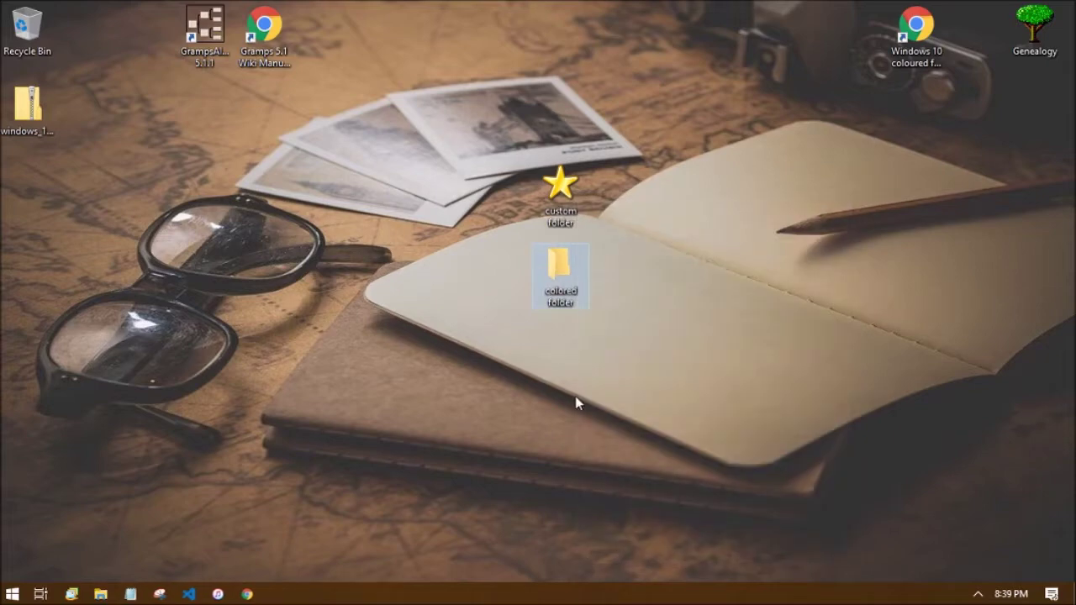
# Reopen the Customize settings of 'colored folder' and browse for a new icon file
pyautogui.click(578, 389)
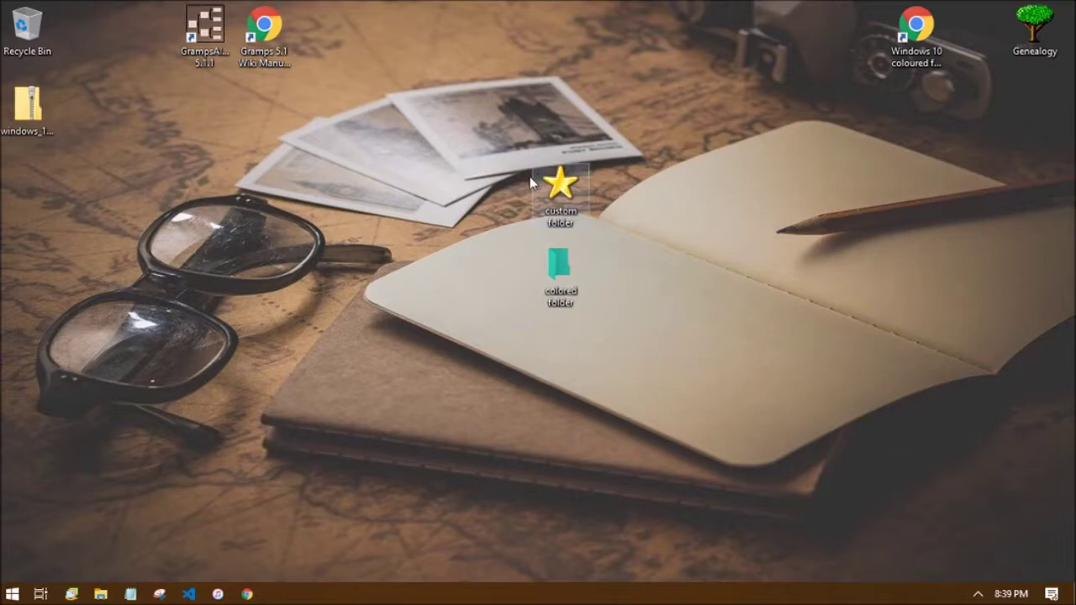
pyautogui.rightClick(565, 276)
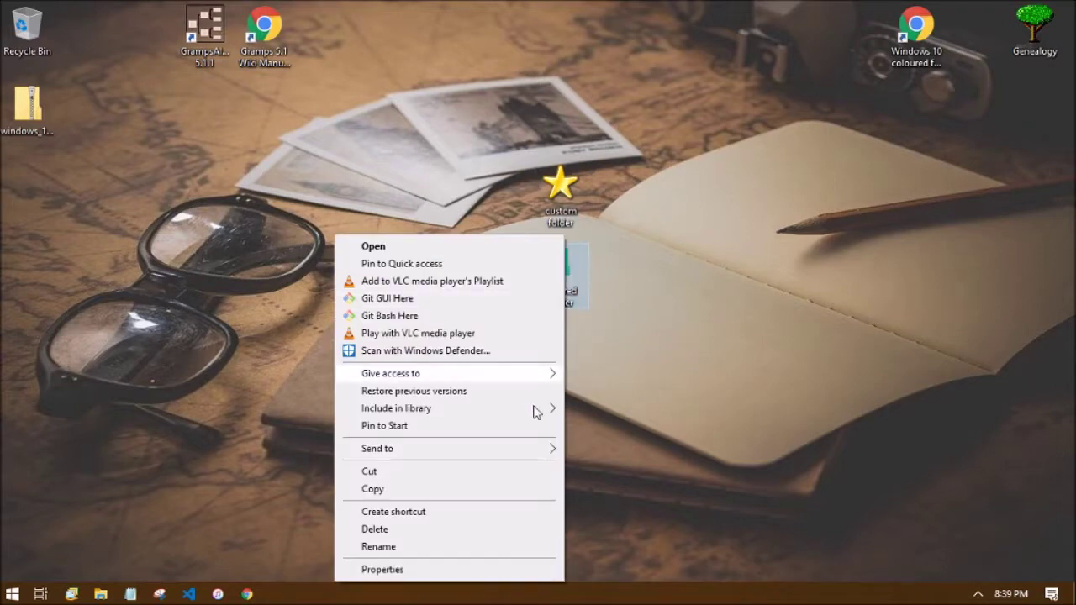
pyautogui.click(478, 572)
pyautogui.click(792, 235)
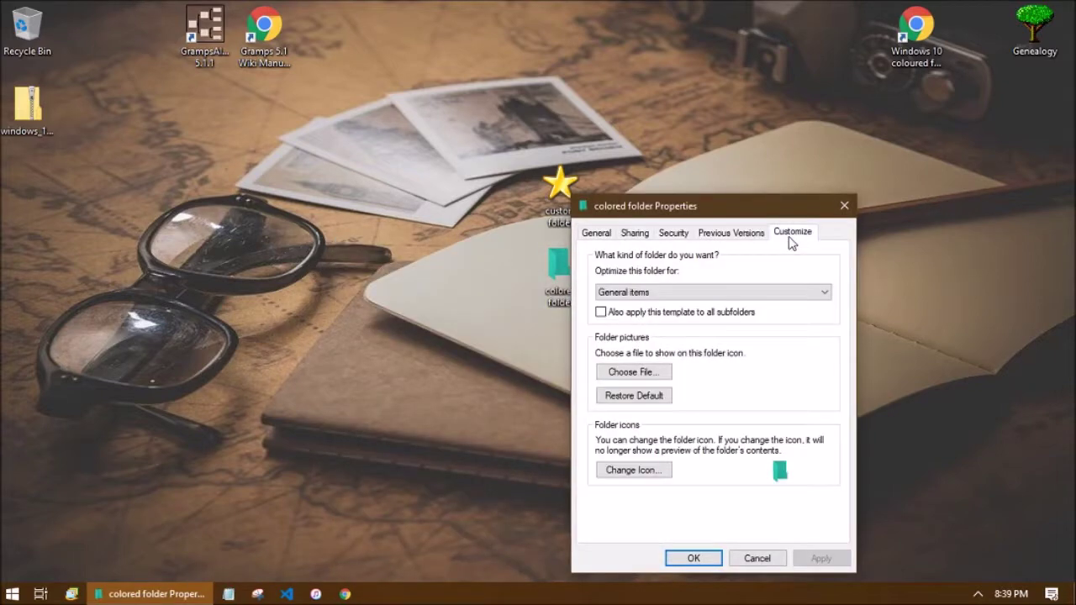
pyautogui.click(618, 465)
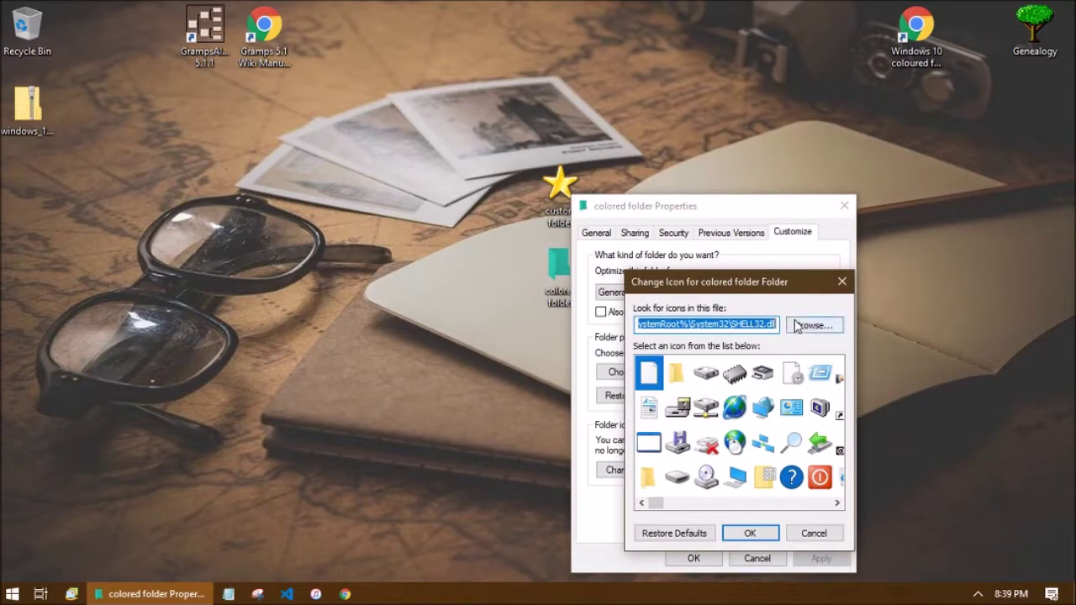
pyautogui.click(799, 326)
# Apply green.ico to 'colored folder', then open the Genealogy folder
pyautogui.scroll(-3, 745, 428)
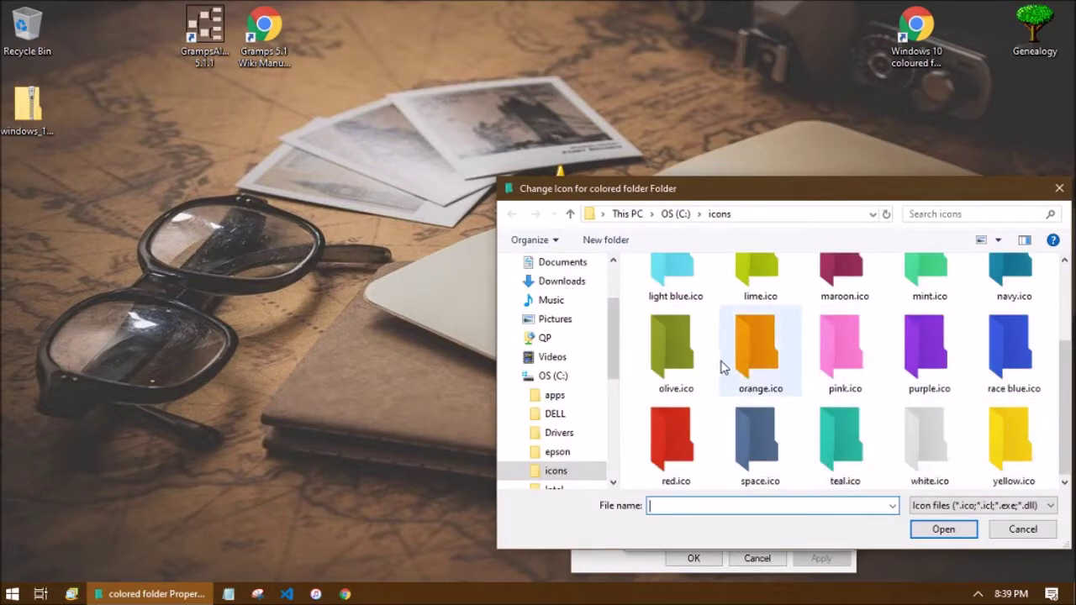
pyautogui.scroll(3, 721, 365)
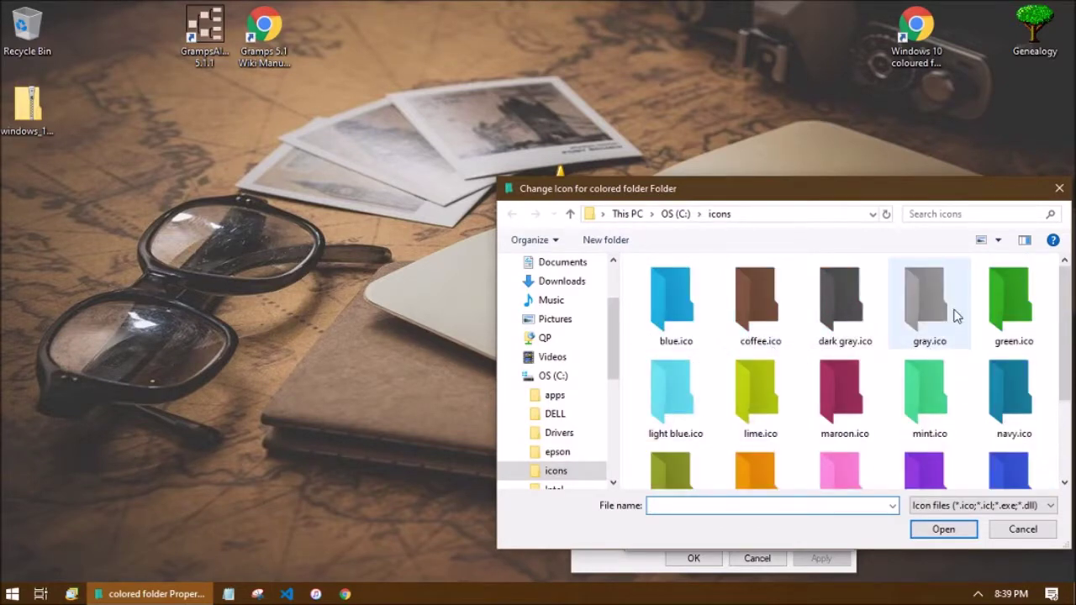
pyautogui.doubleClick(999, 296)
pyautogui.click(750, 533)
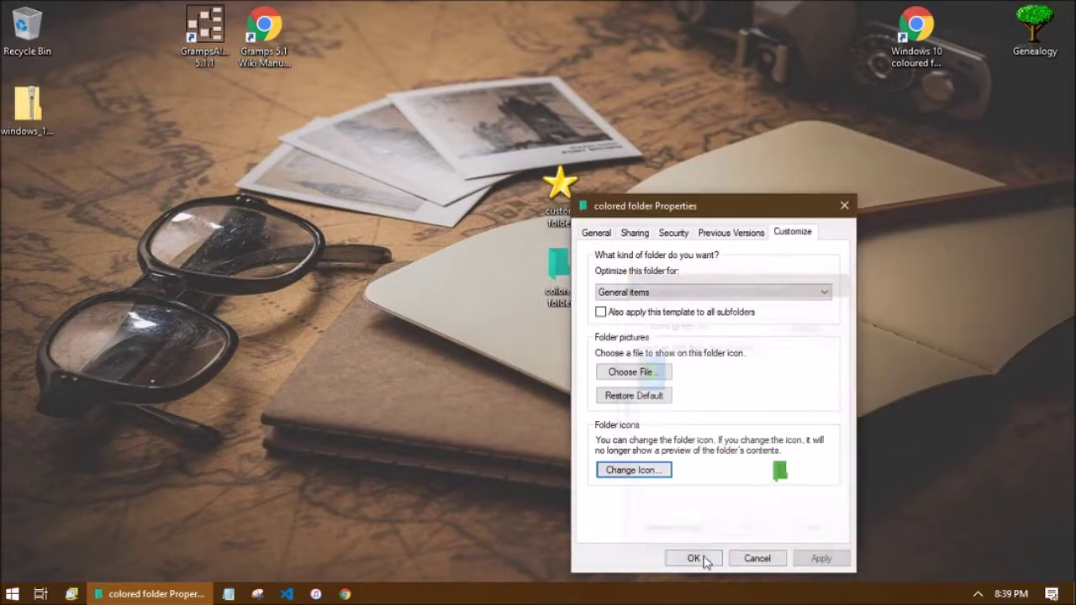
pyautogui.click(695, 558)
pyautogui.click(647, 345)
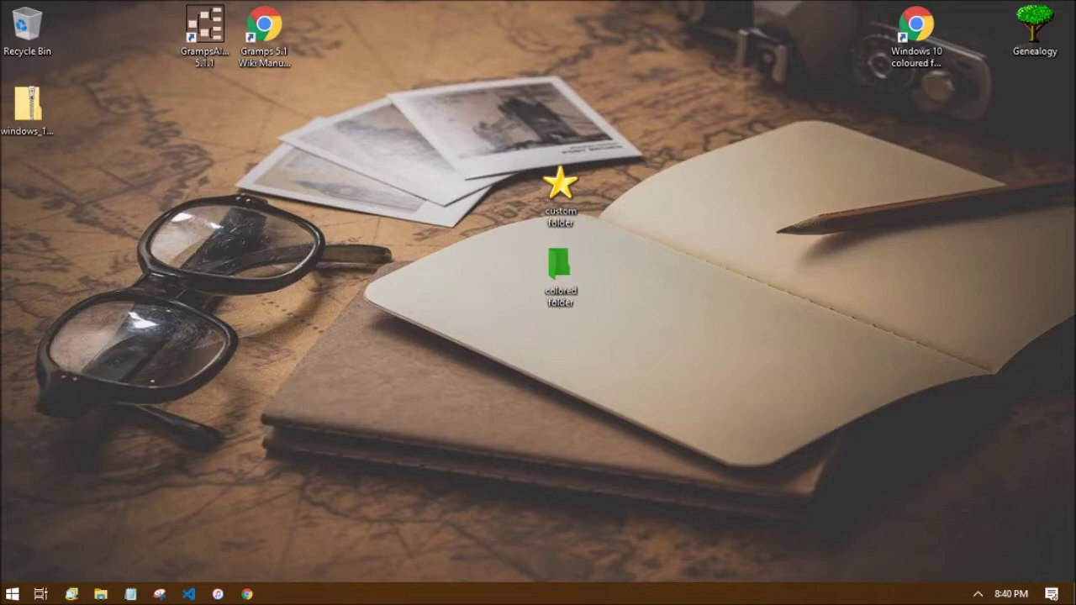
pyautogui.doubleClick(1035, 30)
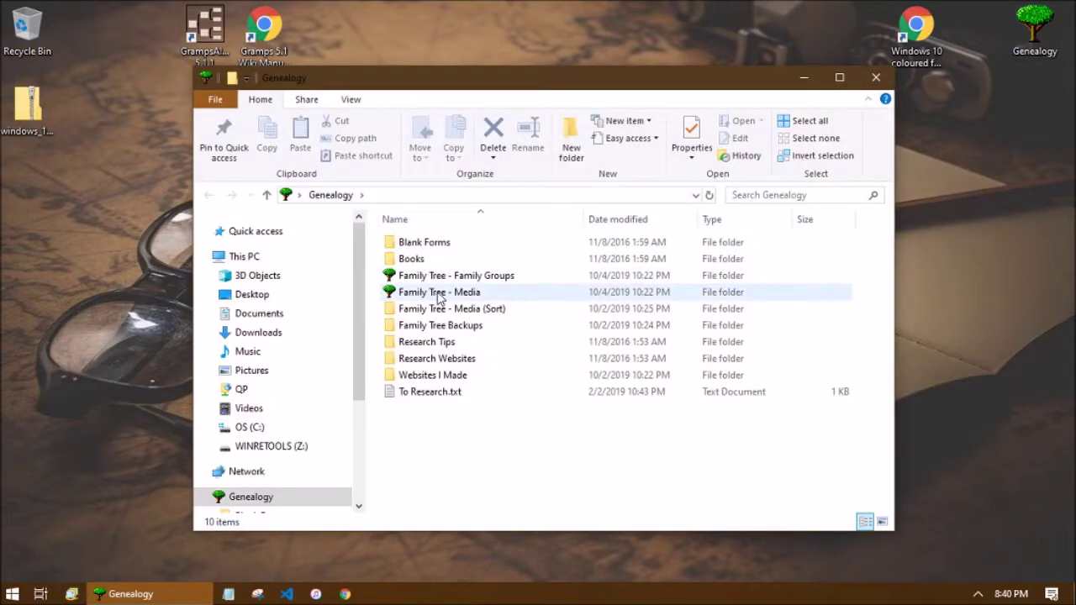
# Open Family Tree - Media and browse its red, blue and purple surname folders and colour templates
pyautogui.doubleClick(442, 300)
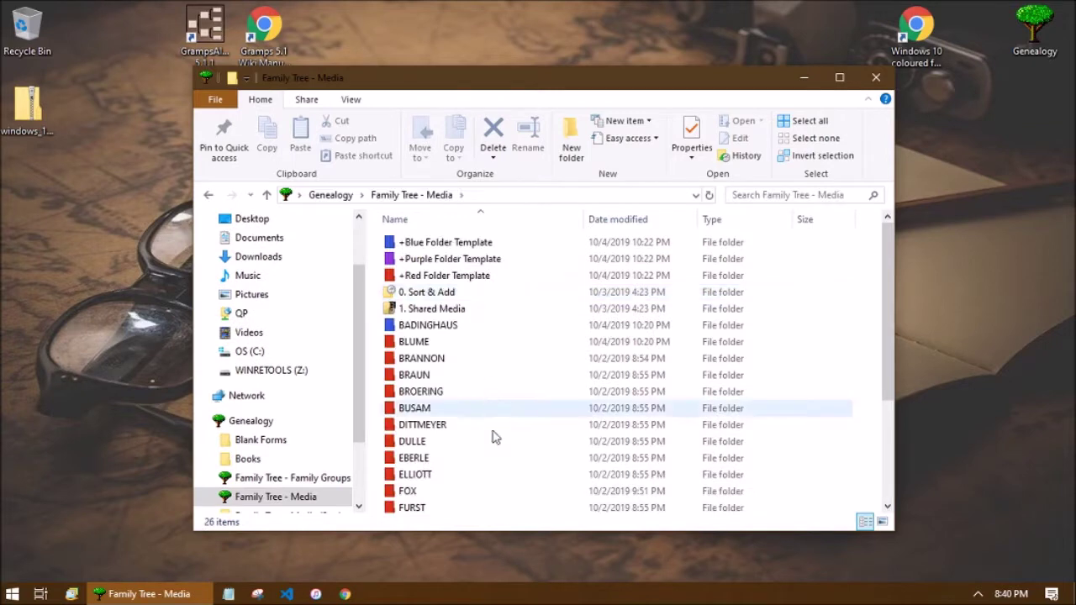
pyautogui.scroll(-2, 483, 331)
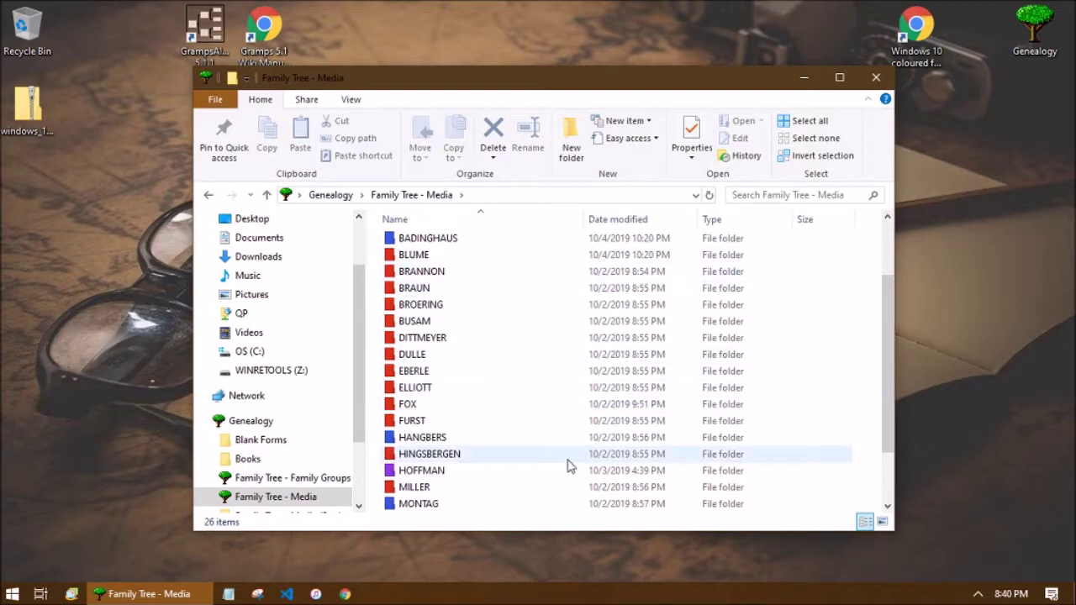
pyautogui.scroll(-2, 505, 378)
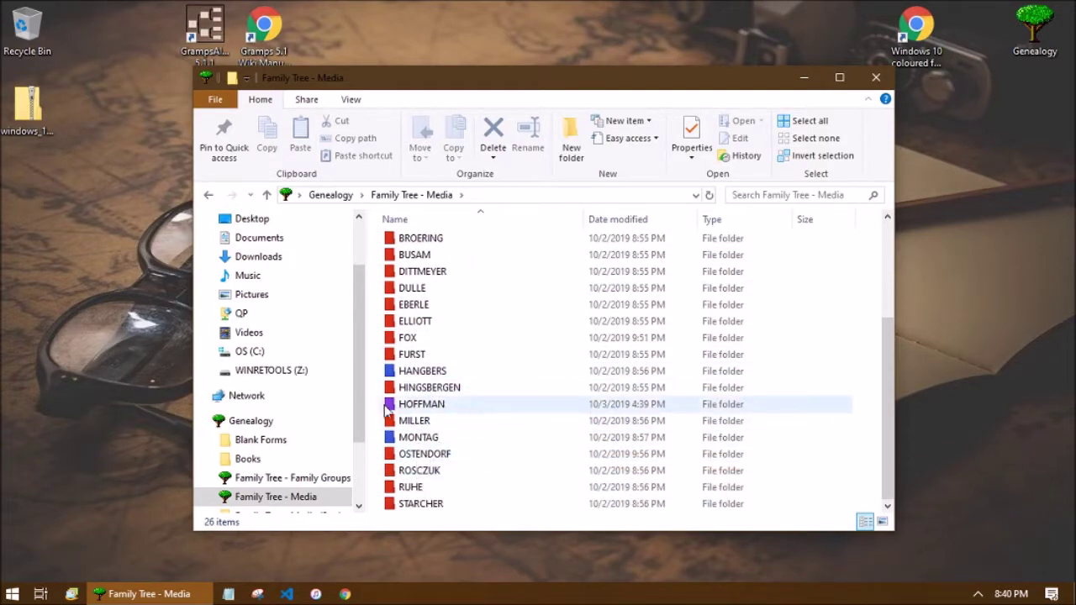
pyautogui.scroll(3, 439, 404)
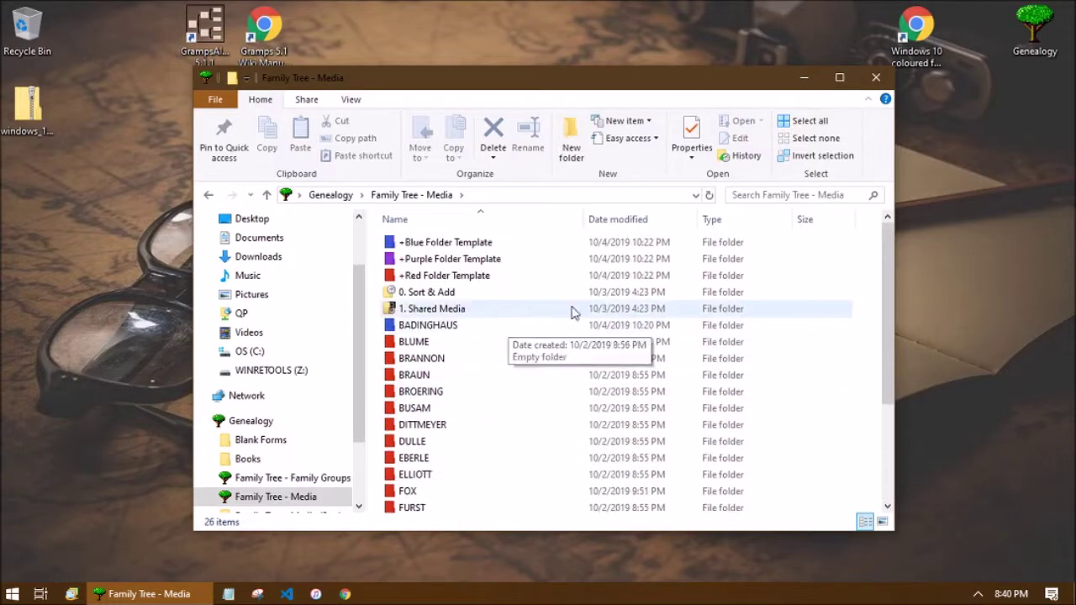
pyautogui.scroll(-1, 492, 439)
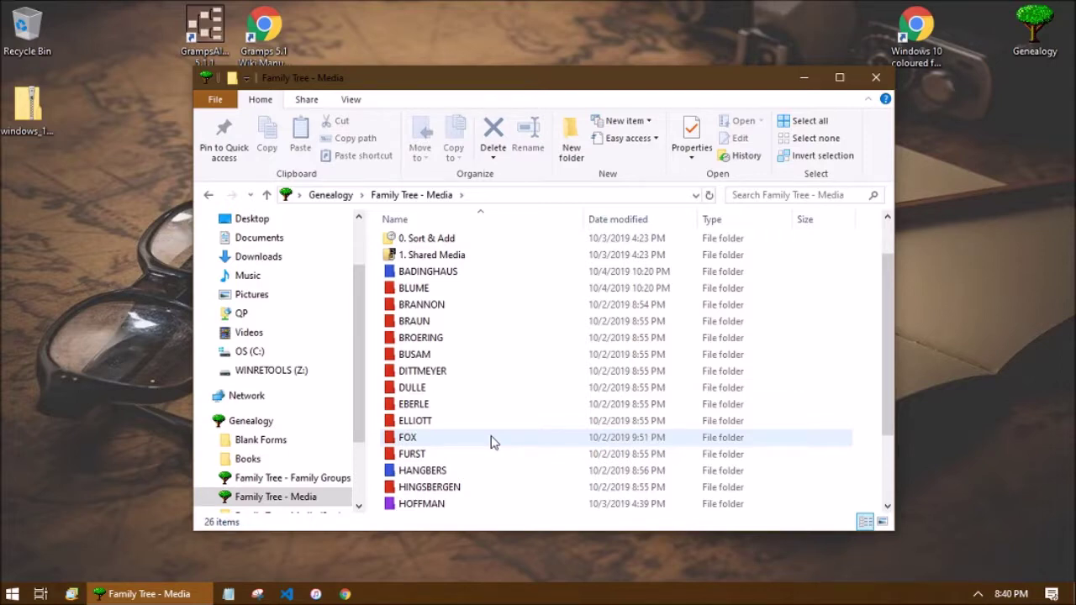
pyautogui.scroll(-2, 493, 441)
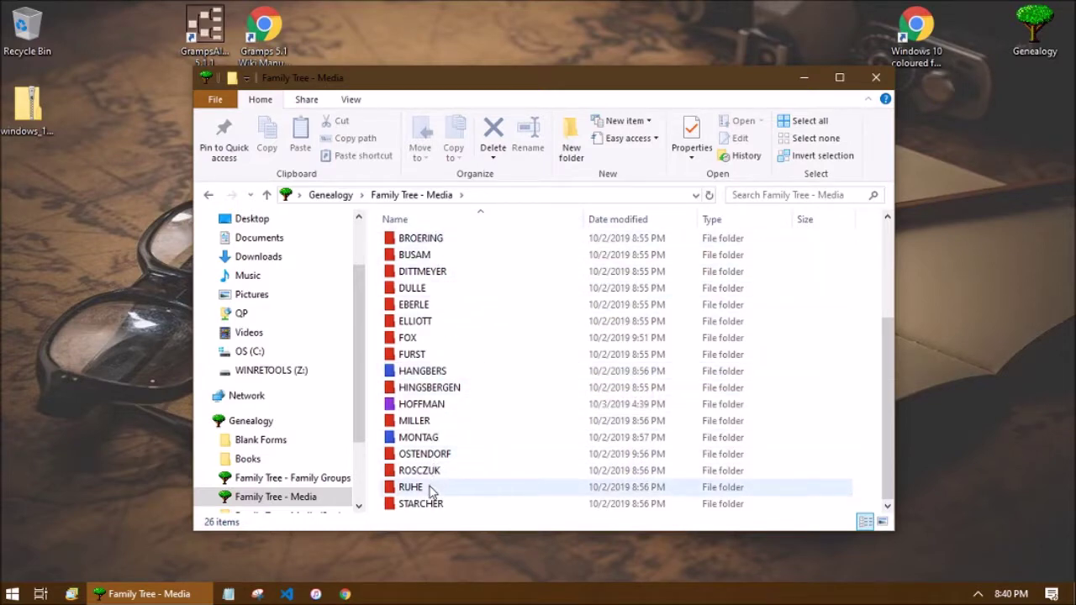
pyautogui.scroll(2, 445, 420)
pyautogui.scroll(-1, 430, 396)
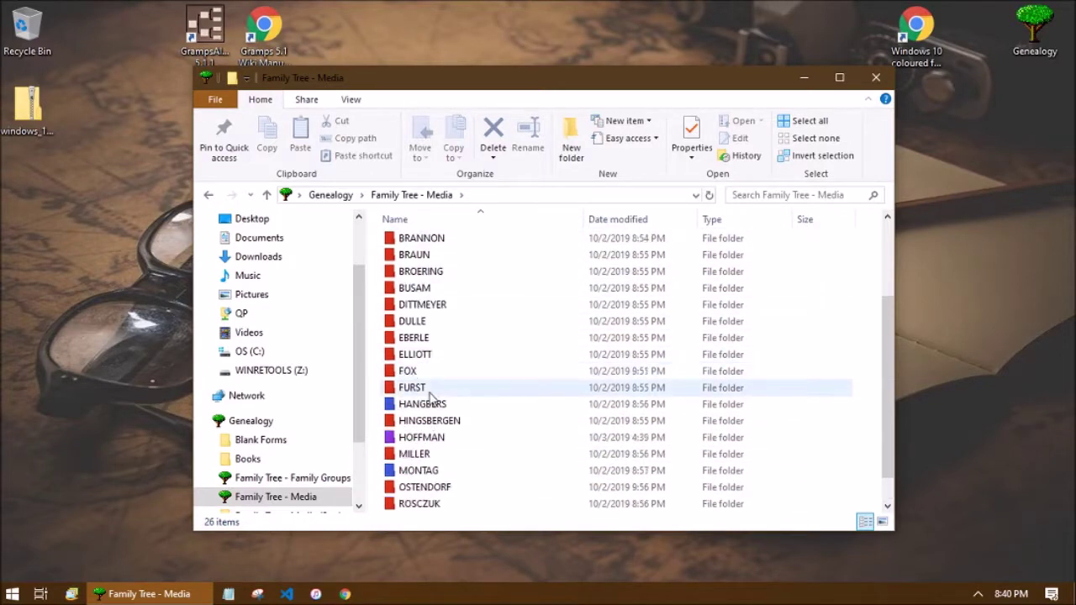
pyautogui.scroll(-1, 431, 397)
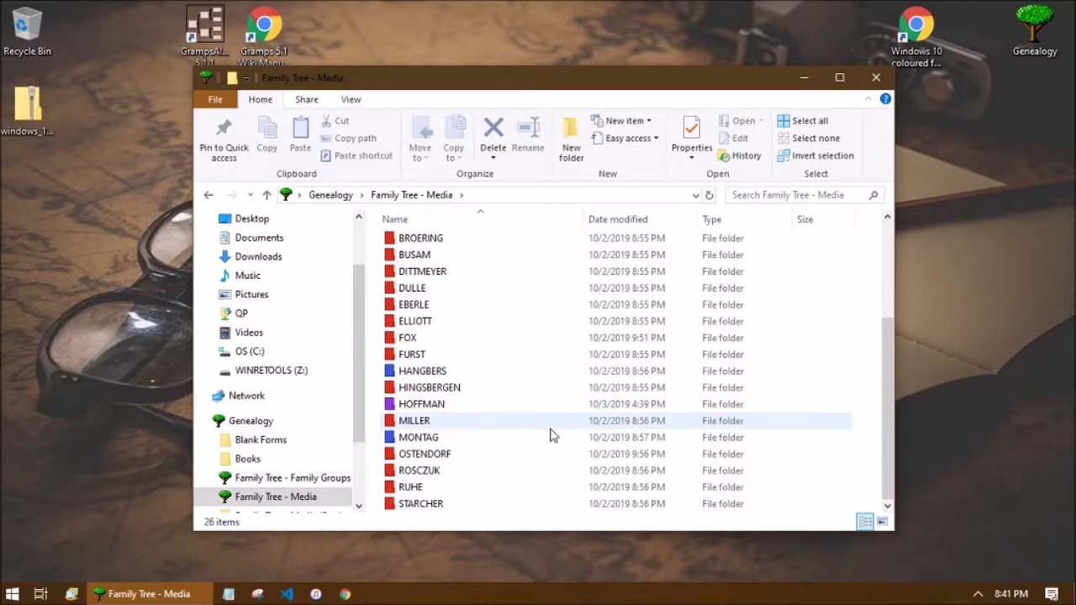
pyautogui.scroll(3, 552, 433)
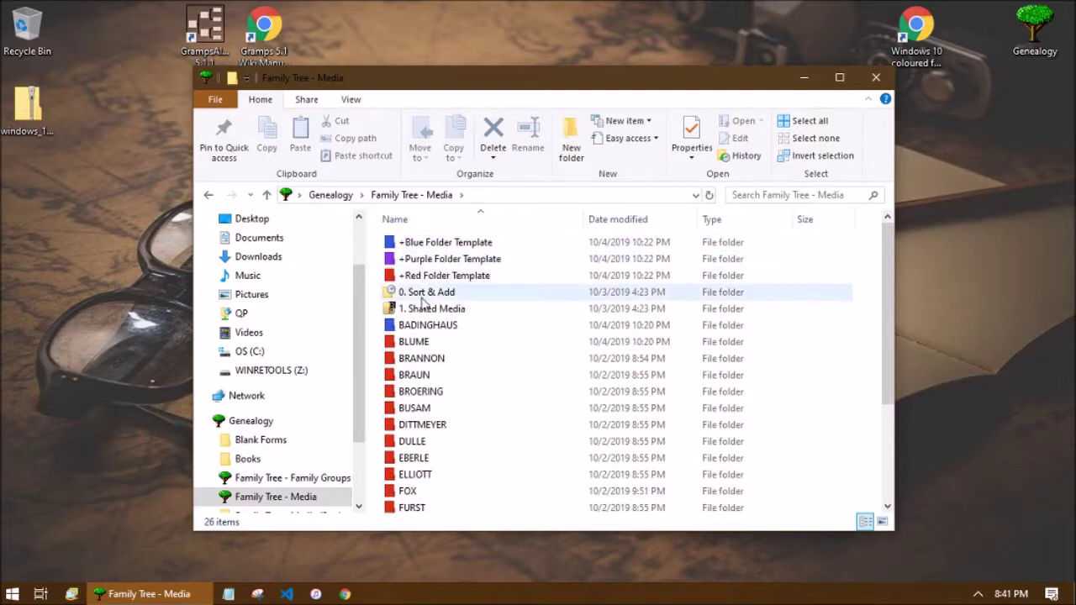
pyautogui.doubleClick(446, 259)
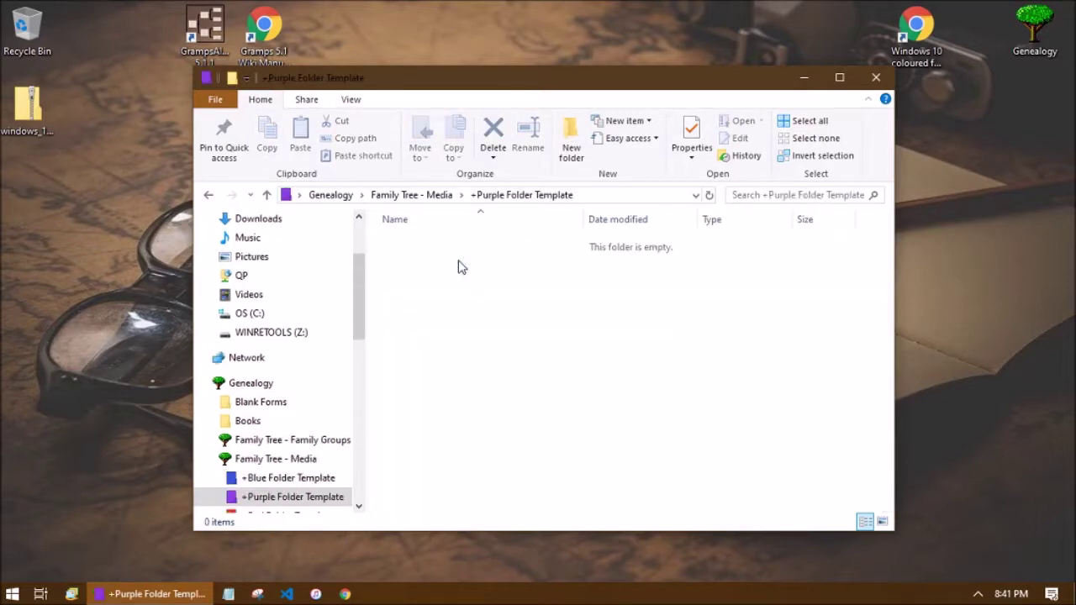
pyautogui.press('BackSpace')
pyautogui.press('Up')
pyautogui.press('Return')
pyautogui.press('BackSpace')
pyautogui.press('Down')
pyautogui.press('Down')
pyautogui.press('Return')
pyautogui.press('BackSpace')
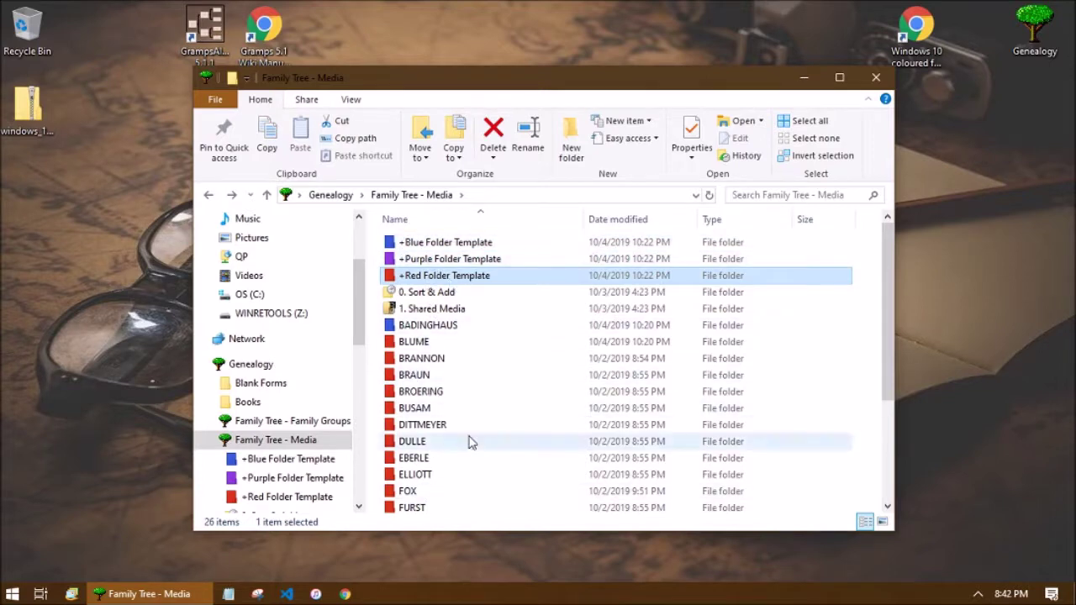
pyautogui.scroll(-1, 616, 388)
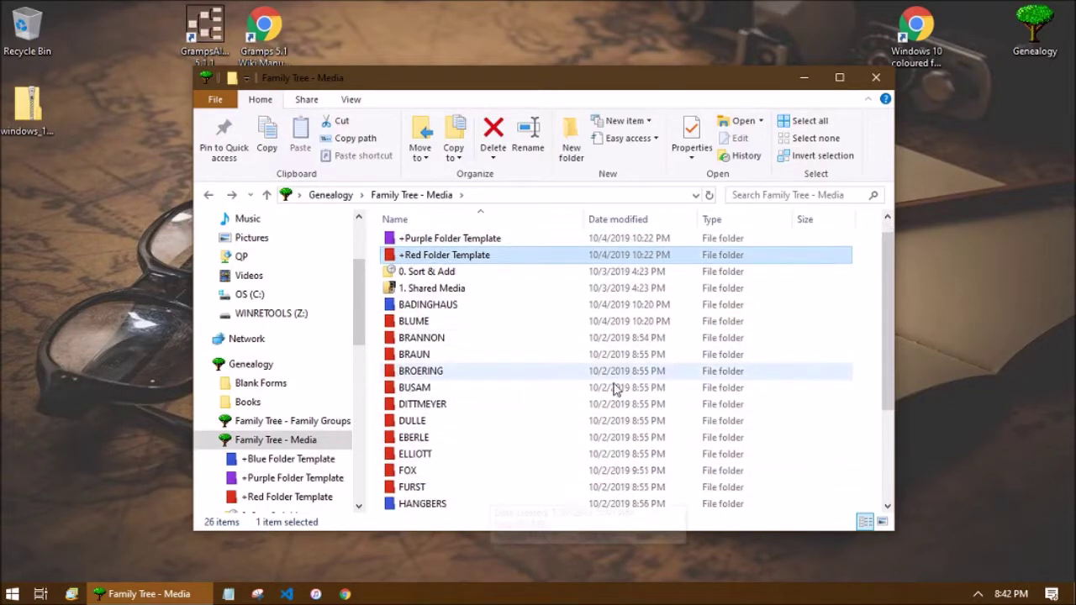
pyautogui.scroll(-2, 615, 388)
pyautogui.scroll(2, 496, 471)
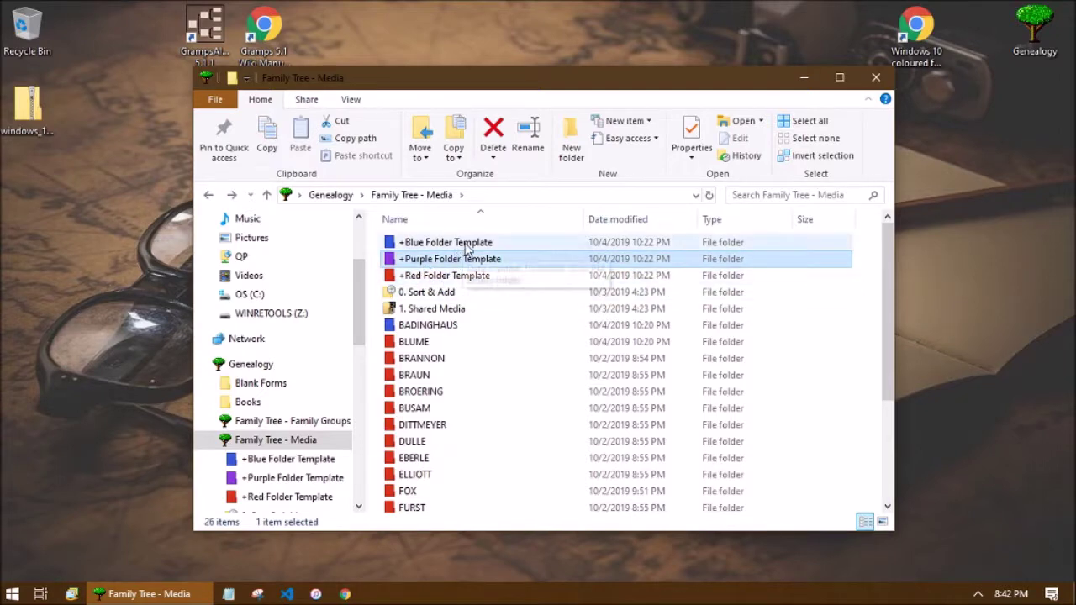
pyautogui.click(471, 244)
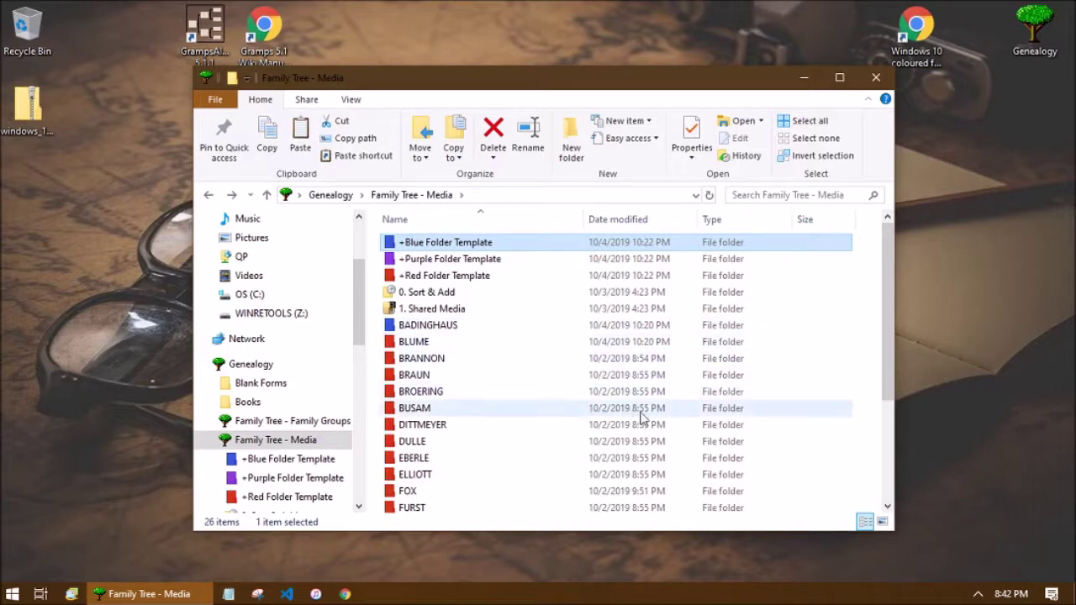
# Duplicate +Blue Folder Template, rename the copy to JONES, then delete the JONES folder
pyautogui.hotkey('ctrl', 'c')
pyautogui.hotkey('ctrl', 'v')
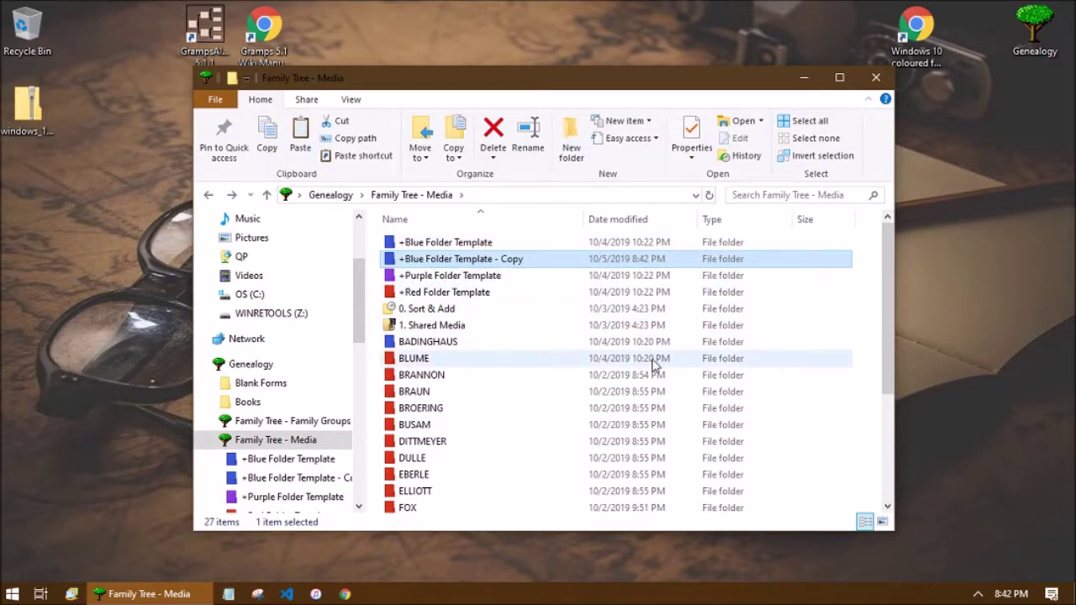
pyautogui.press('F2')
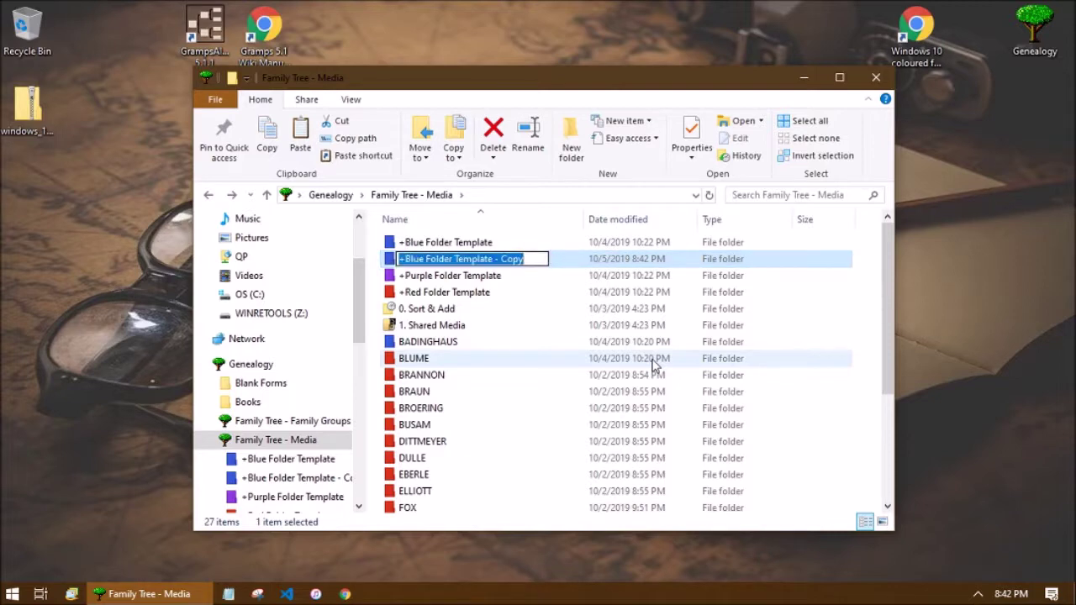
pyautogui.write('JONES')
pyautogui.press('Return')
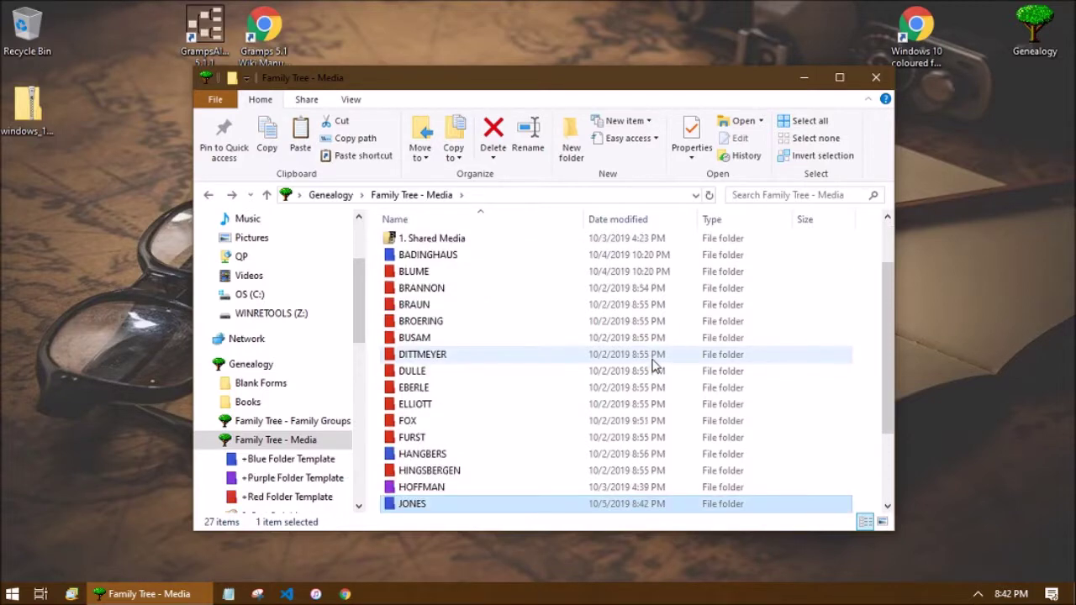
pyautogui.scroll(-1, 420, 395)
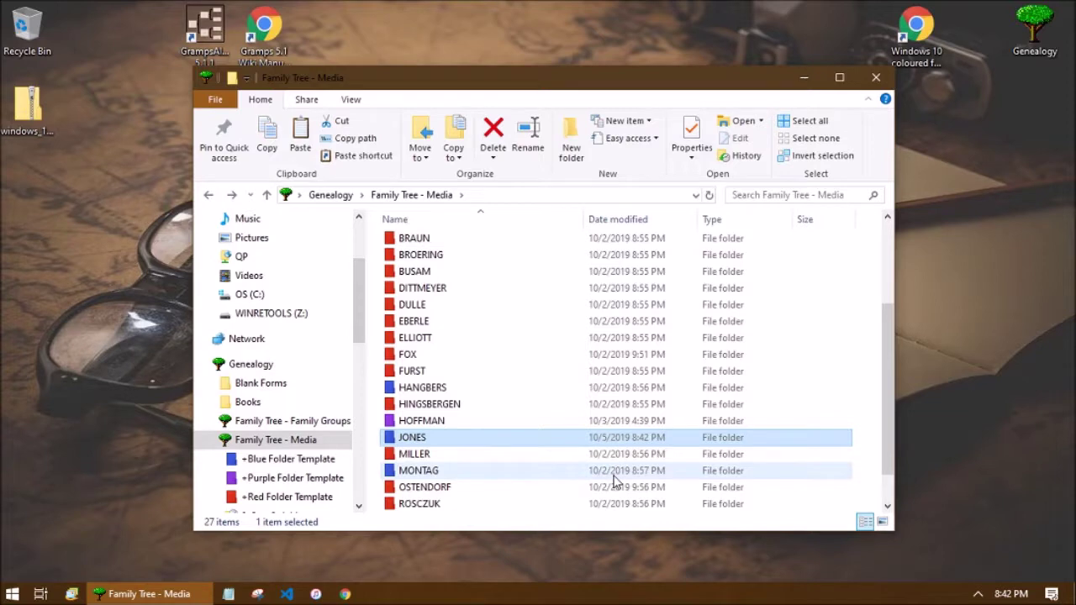
pyautogui.press('Delete')
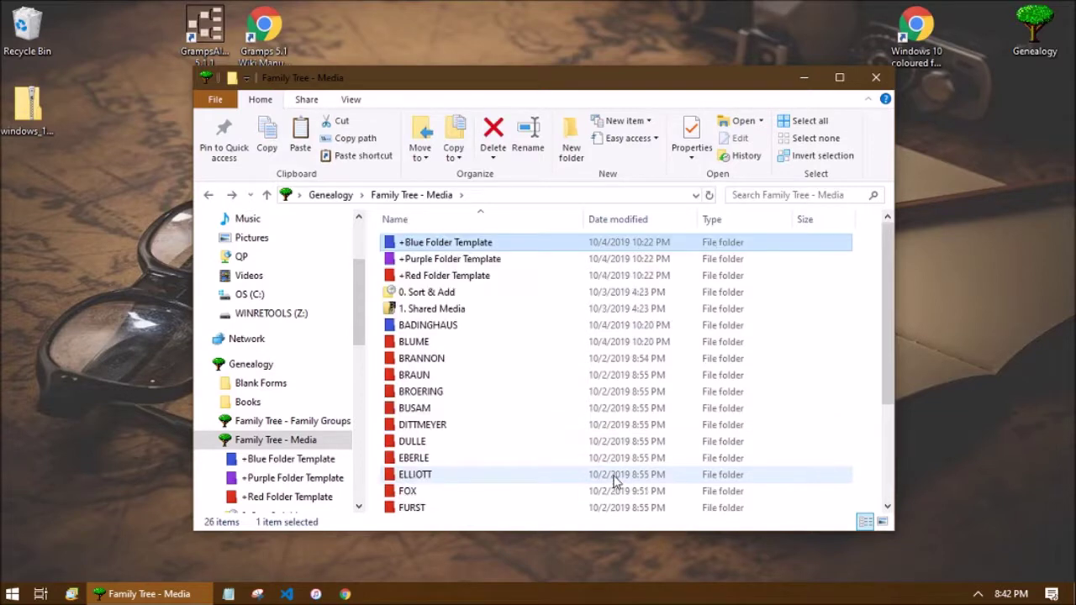